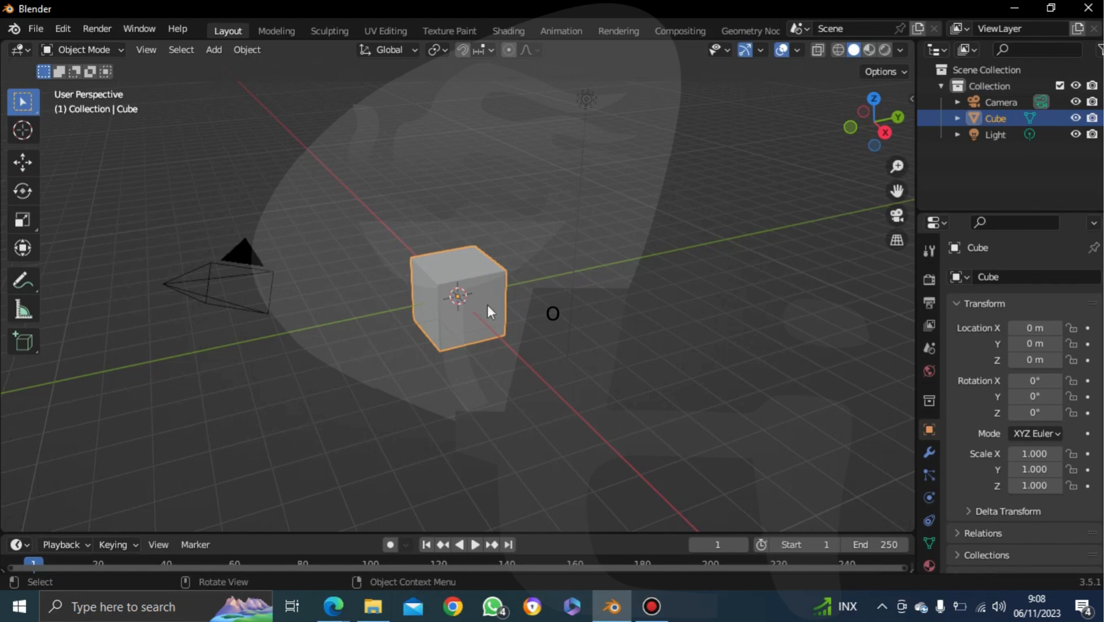
# View the available object interaction modes and leave the cube deselected
pyautogui.click(108, 51)
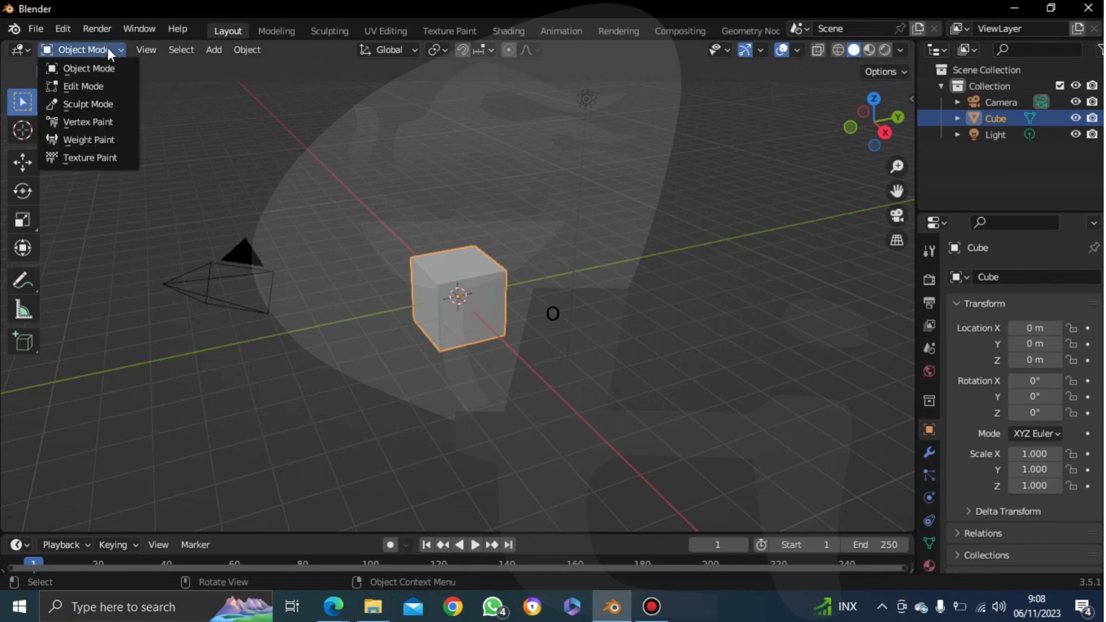
pyautogui.click(107, 48)
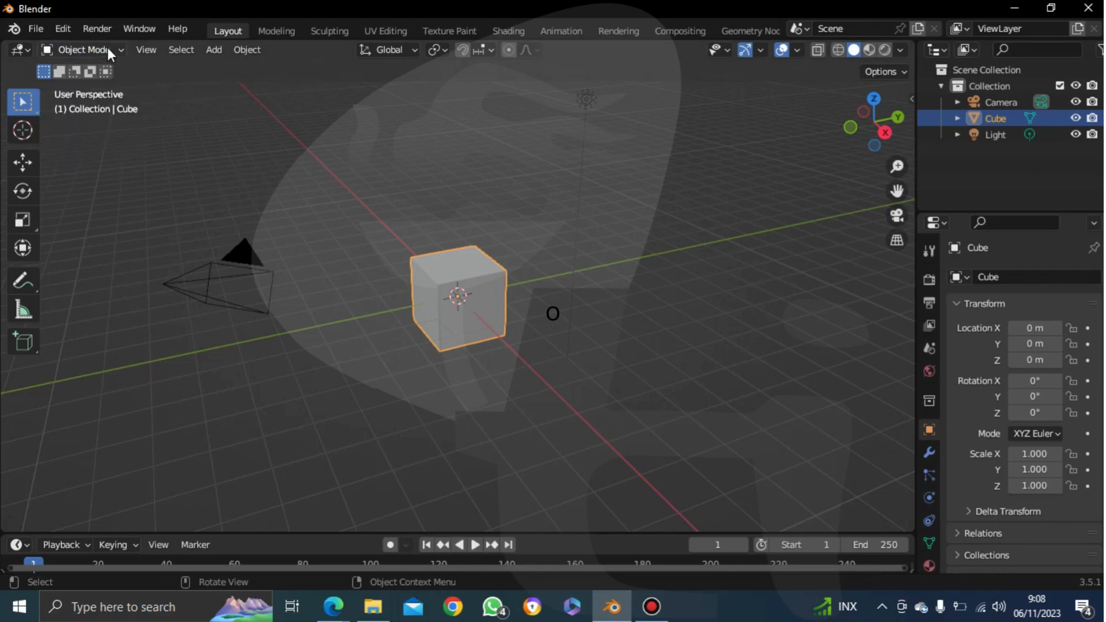
pyautogui.click(663, 319)
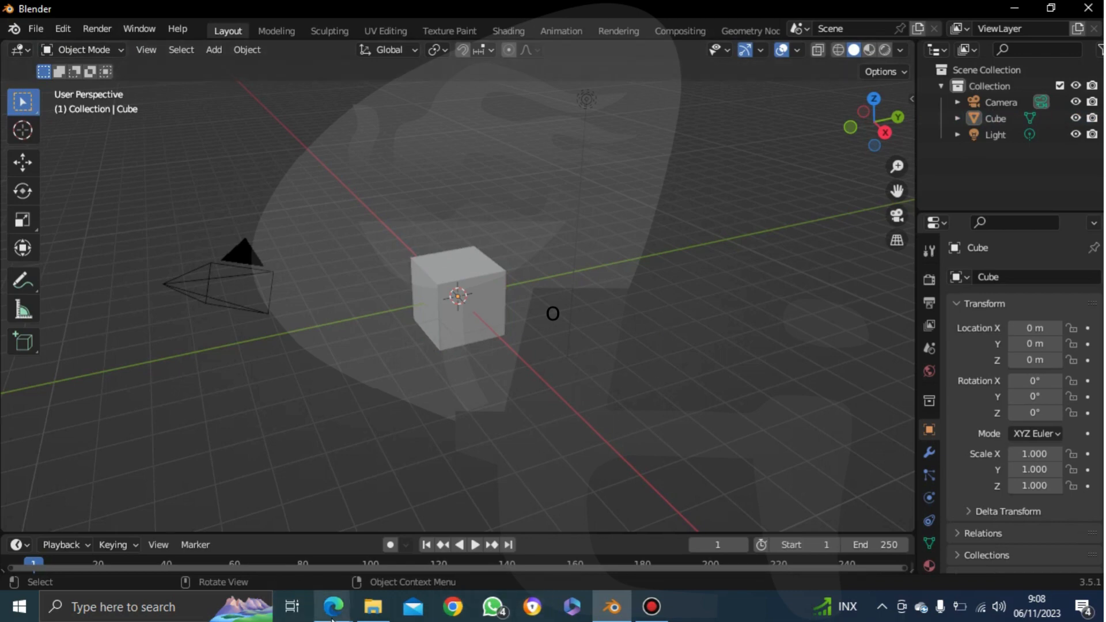
# Switch to the GRAFKOM 1 PERTEMUAN 4 presentation in Microsoft Edge, view slide 7 "Konfigurasi Blender", and return to Blender
pyautogui.moveTo(332, 610)
pyautogui.click(436, 548)
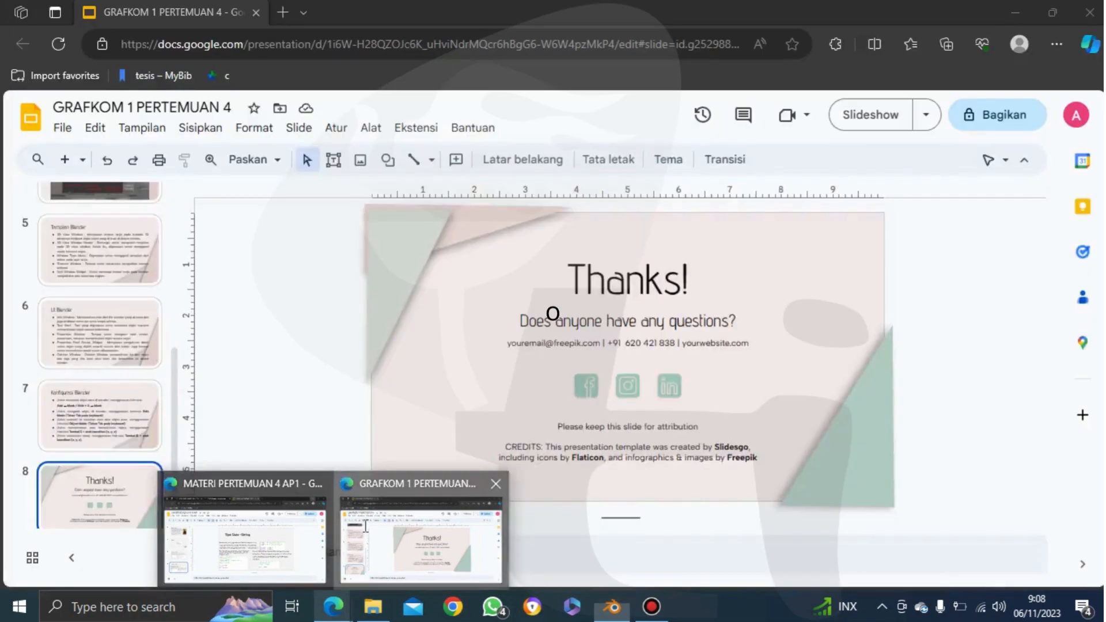
pyautogui.click(126, 397)
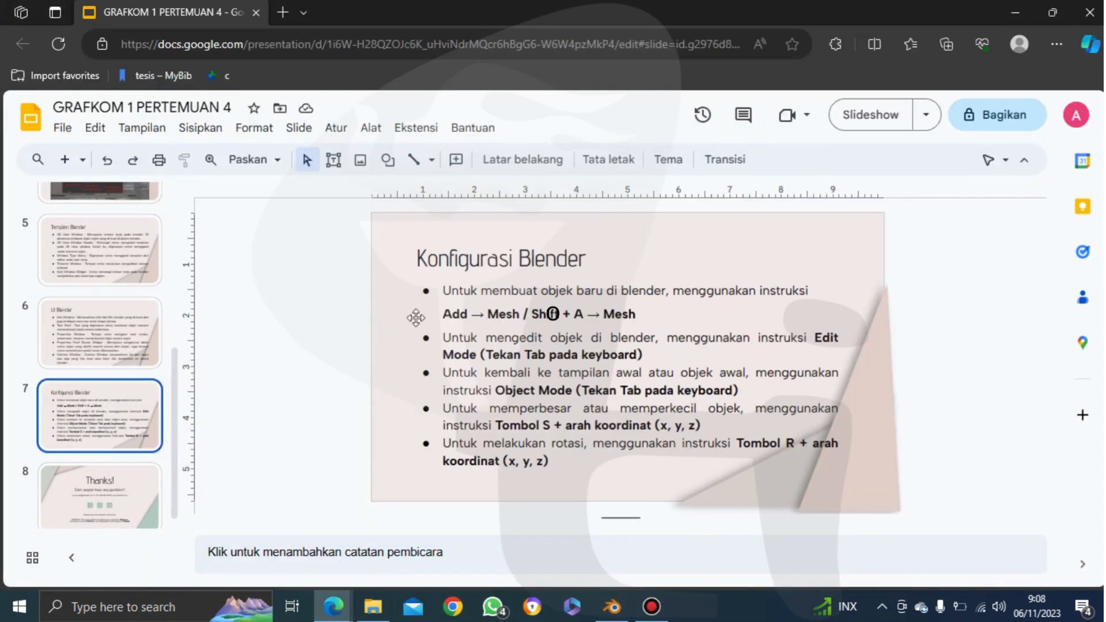
pyautogui.click(1024, 2)
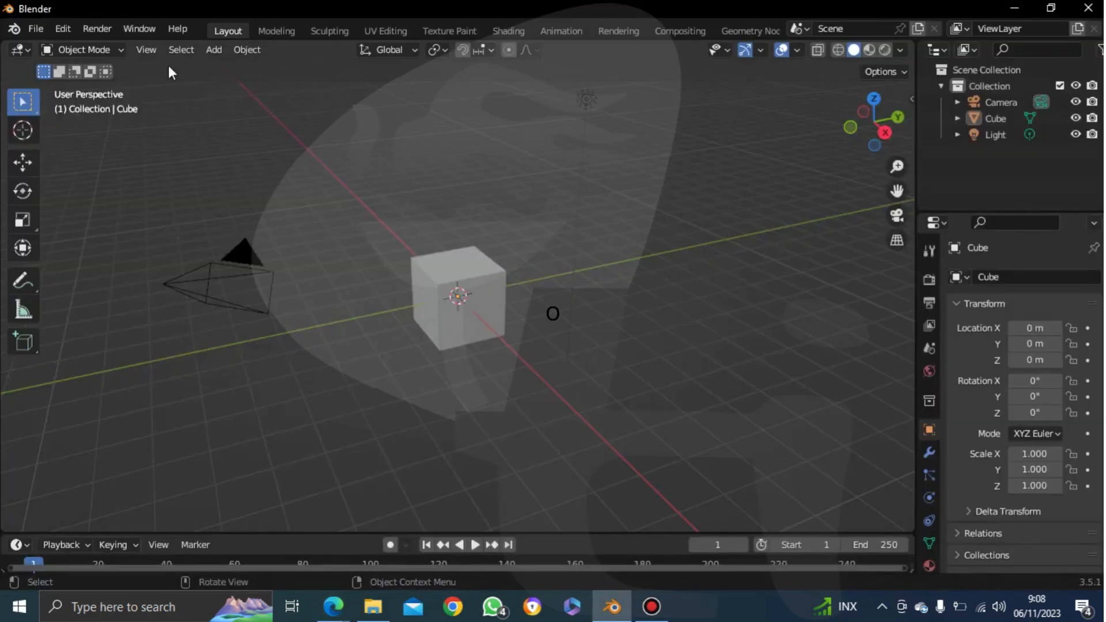
# Look through the object types that can be added to the scene, including the Mesh category
pyautogui.click(216, 51)
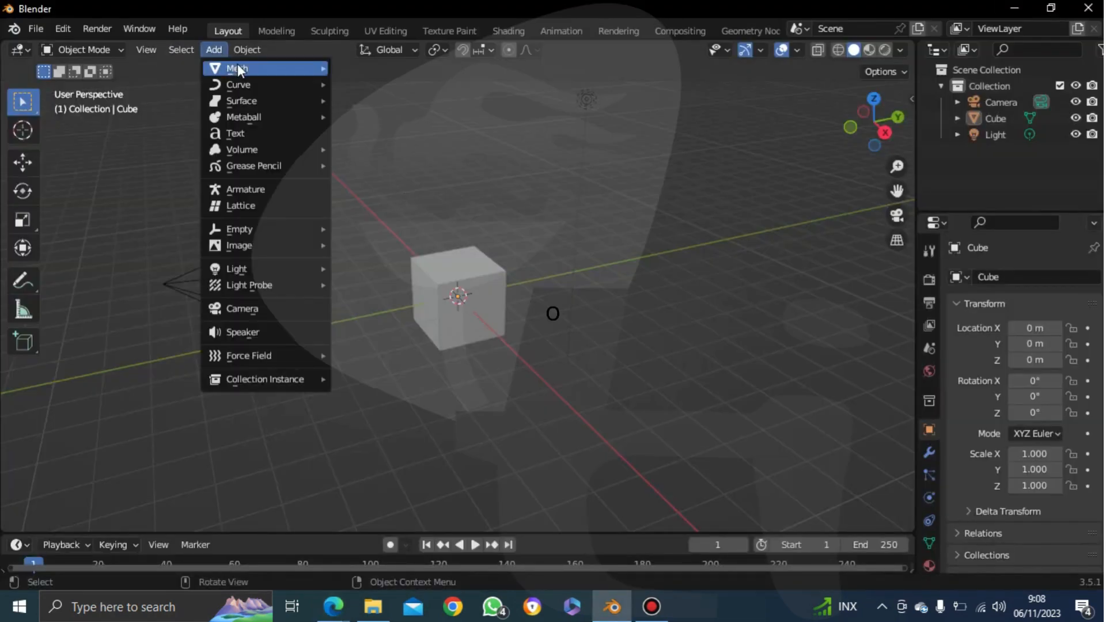
pyautogui.moveTo(237, 64)
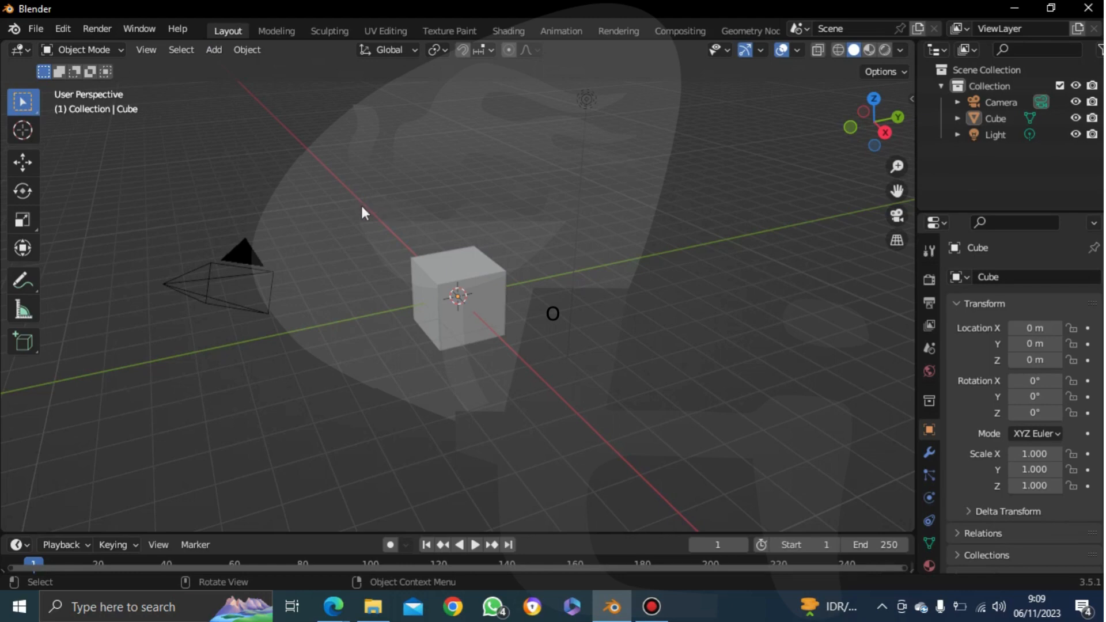
pyautogui.hotkey('shift', 'a')
# Switch to the presentation in Microsoft Edge, highlight the Edit Mode instruction on slide 7, and return to Blender
pyautogui.moveTo(333, 605)
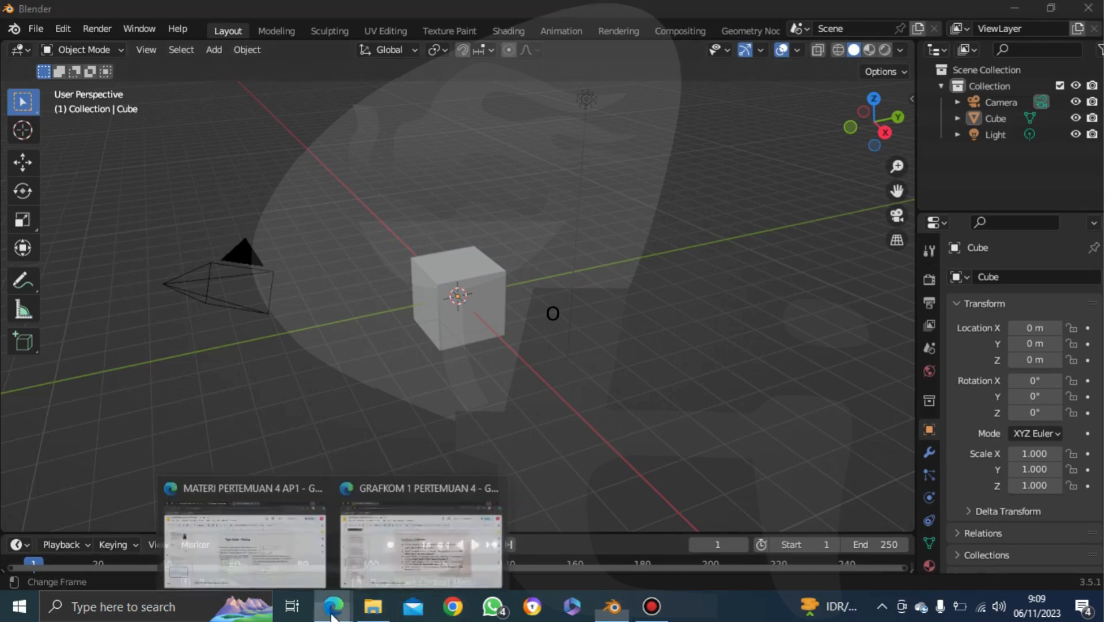
pyautogui.moveTo(436, 537)
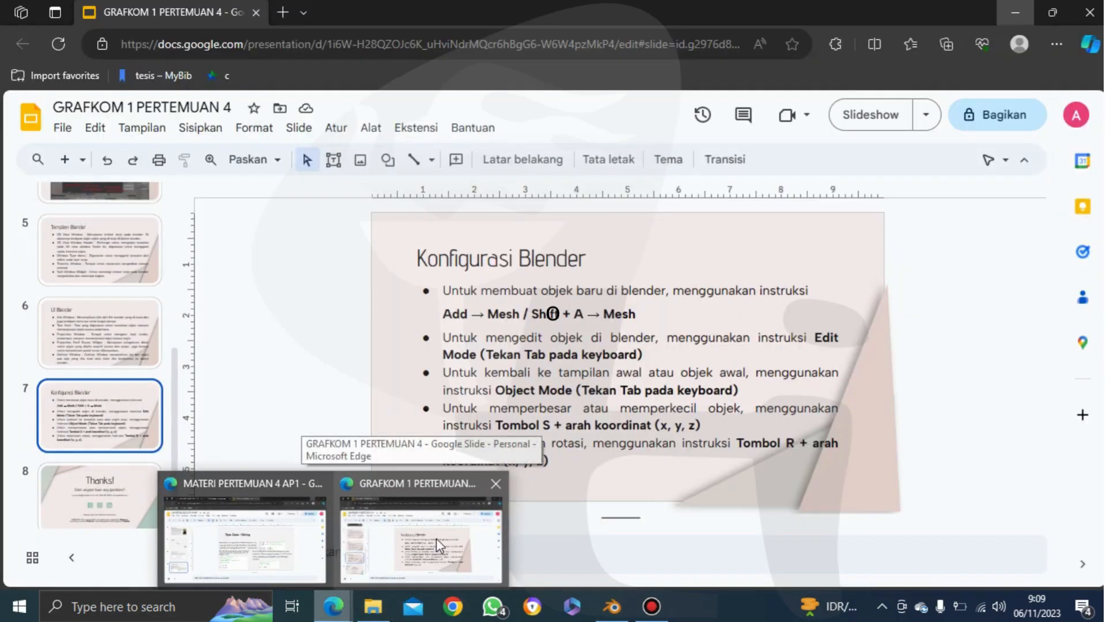
pyautogui.click(436, 538)
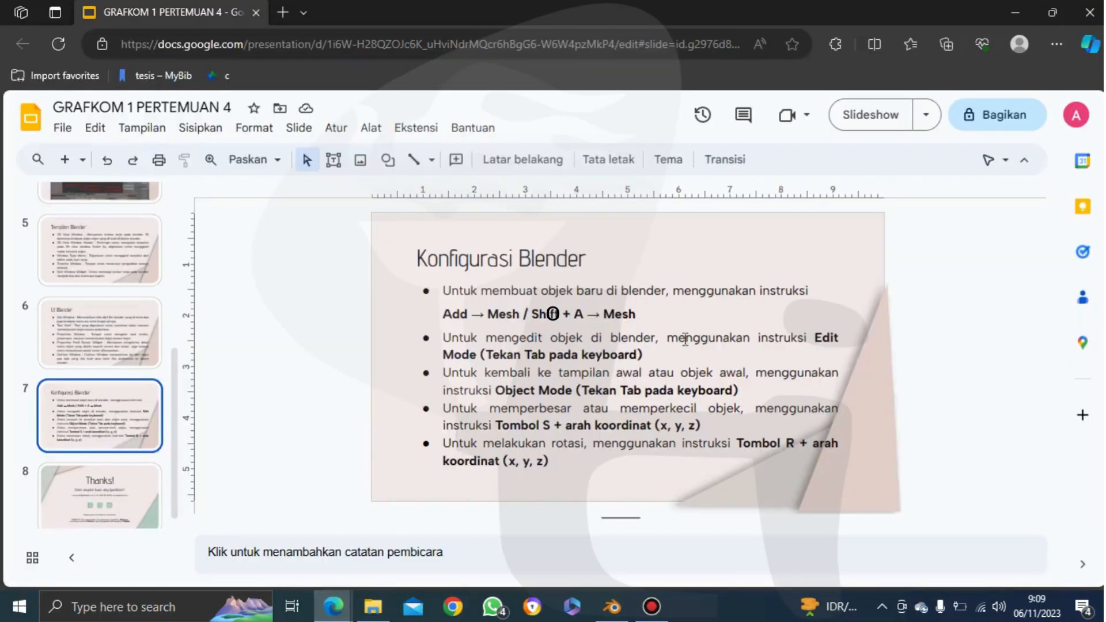
pyautogui.moveTo(667, 340); pyautogui.dragTo(649, 356)
pyautogui.click(1014, 12)
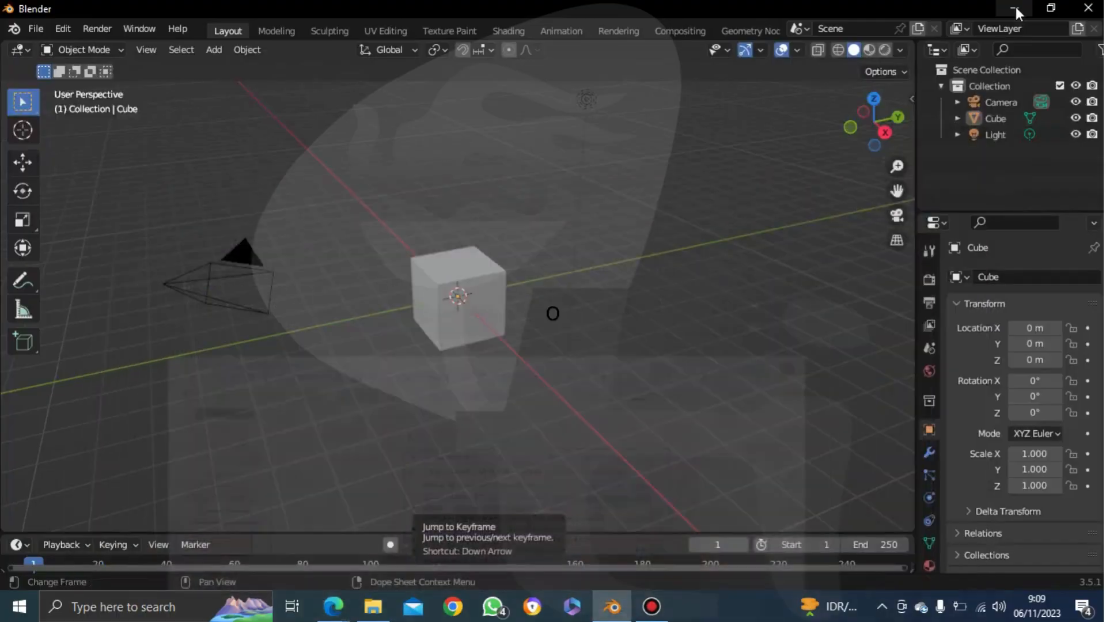
# Put the cube into Edit Mode and return it to Object Mode
pyautogui.click(101, 49)
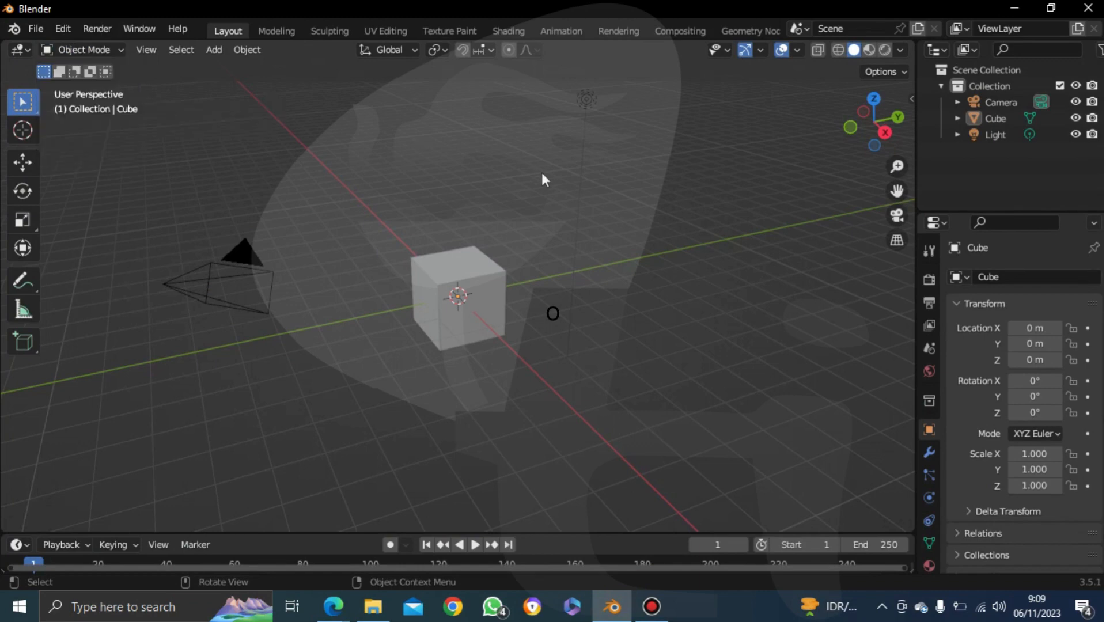
pyautogui.press('Tab')
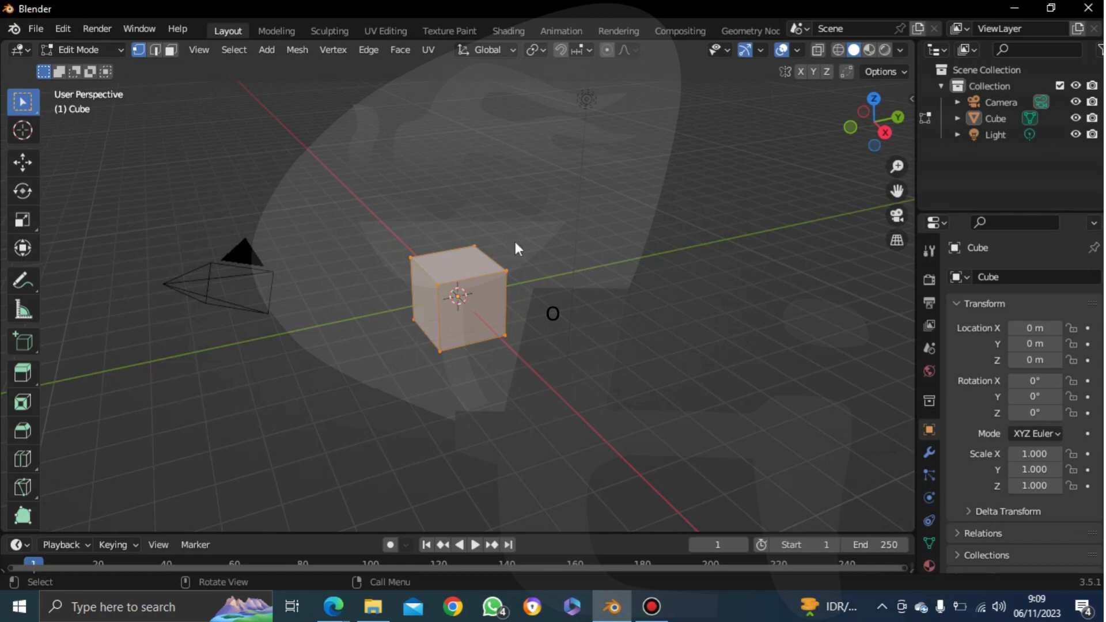
pyautogui.press('Tab')
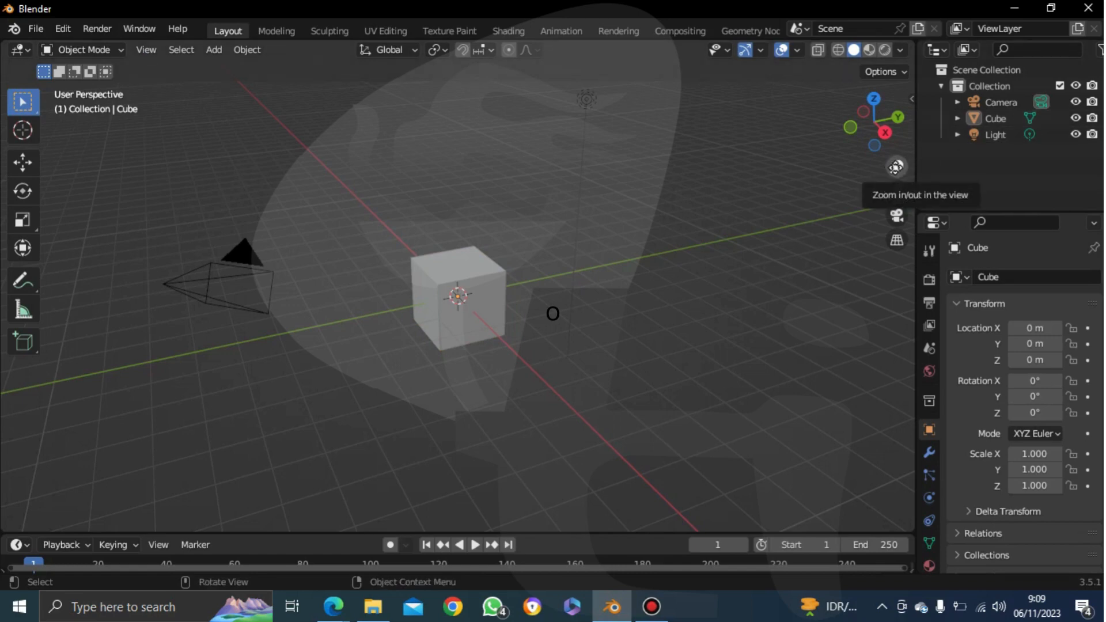
# Zoom the 3D view out slightly and pan it to shift the scene sideways
pyautogui.moveTo(895, 167)
pyautogui.mouseDown()
pyautogui.moveTo(895, 146)
pyautogui.moveTo(896, 167)
pyautogui.mouseUp()
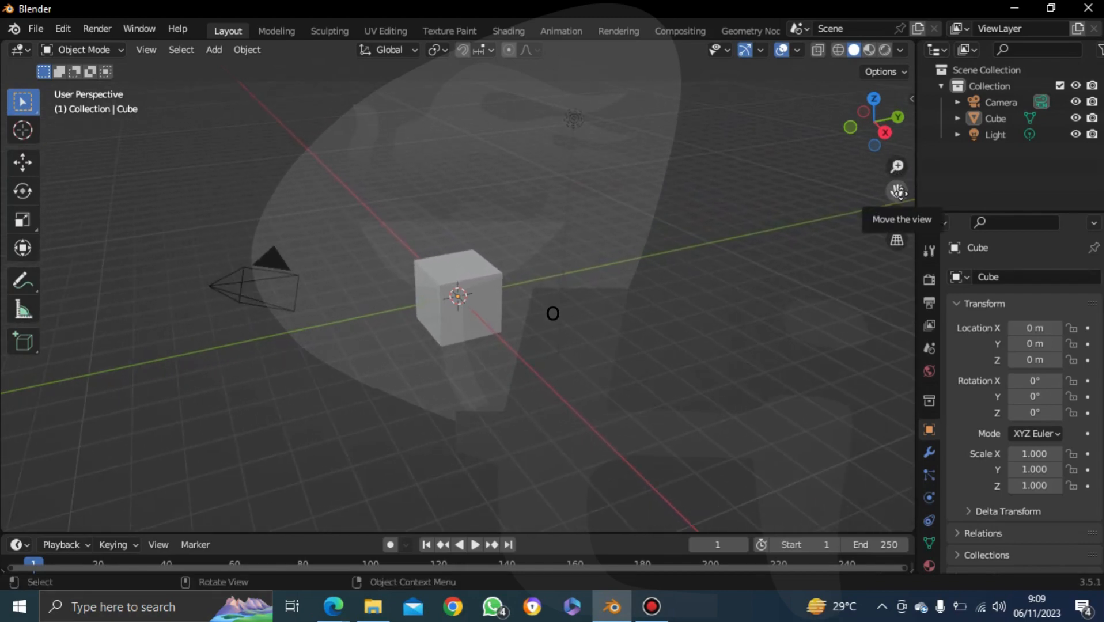
pyautogui.moveTo(896, 191)
pyautogui.mouseDown()
pyautogui.moveTo(895, 159)
pyautogui.moveTo(896, 231)
pyautogui.moveTo(882, 172)
pyautogui.moveTo(860, 190)
pyautogui.moveTo(897, 191)
pyautogui.mouseUp()
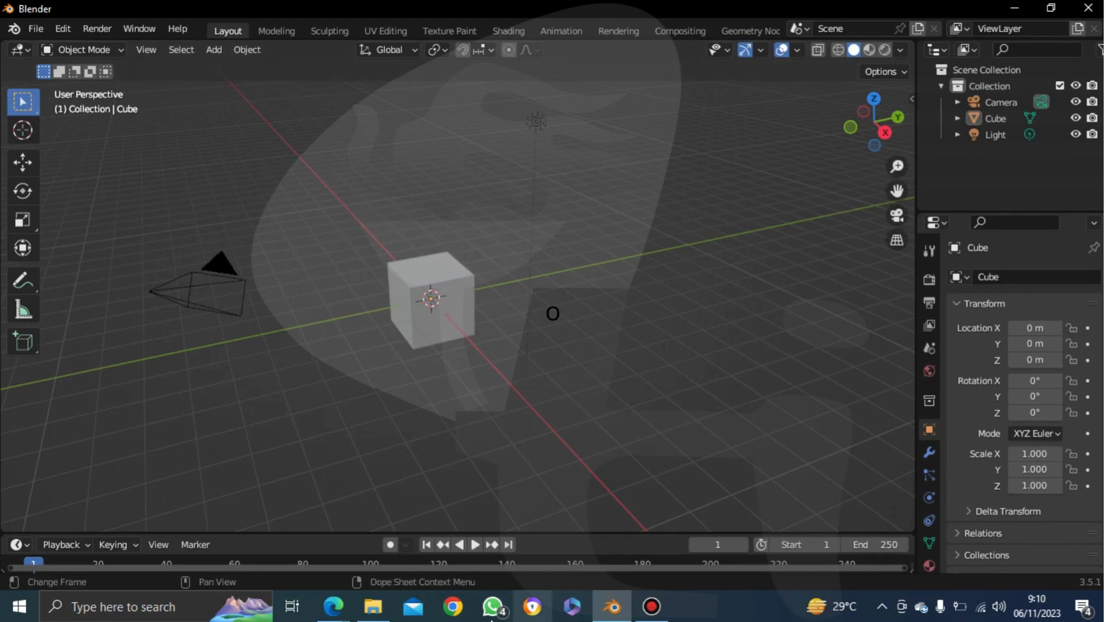
# Check the "Konfigurasi Blender" slide in the Microsoft Edge presentation and return to Blender
pyautogui.moveTo(369, 612)
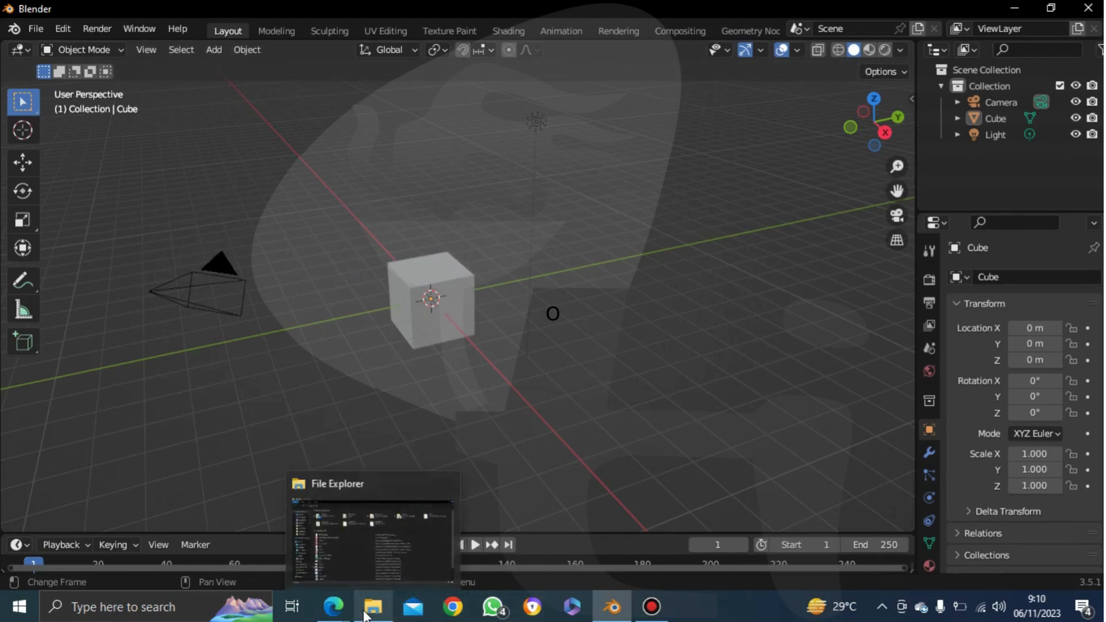
pyautogui.moveTo(334, 608)
pyautogui.click(427, 527)
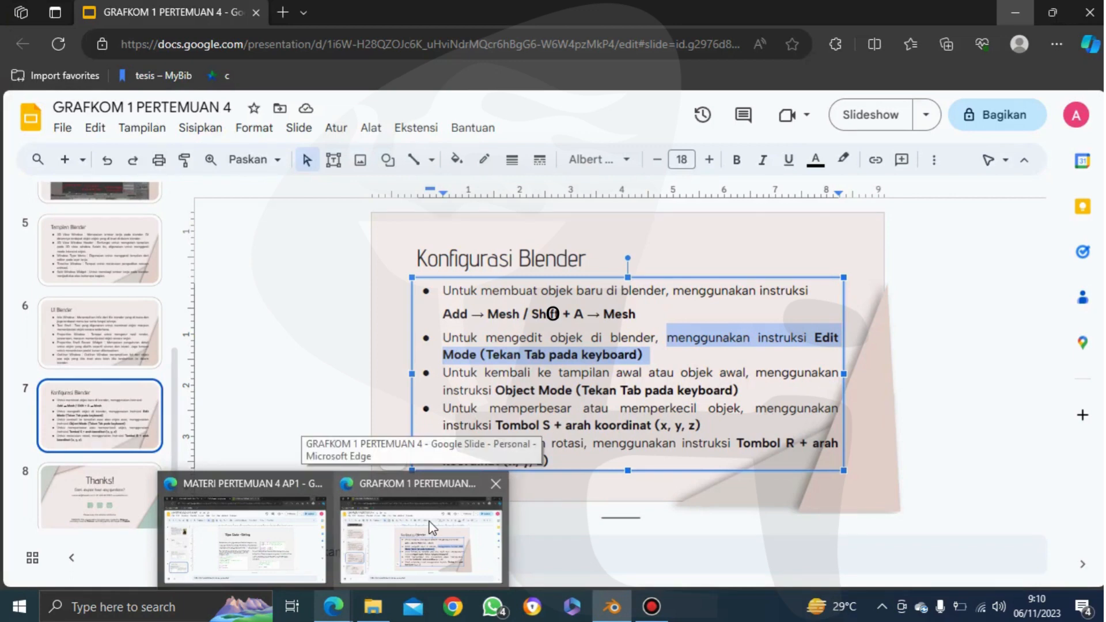
pyautogui.click(429, 527)
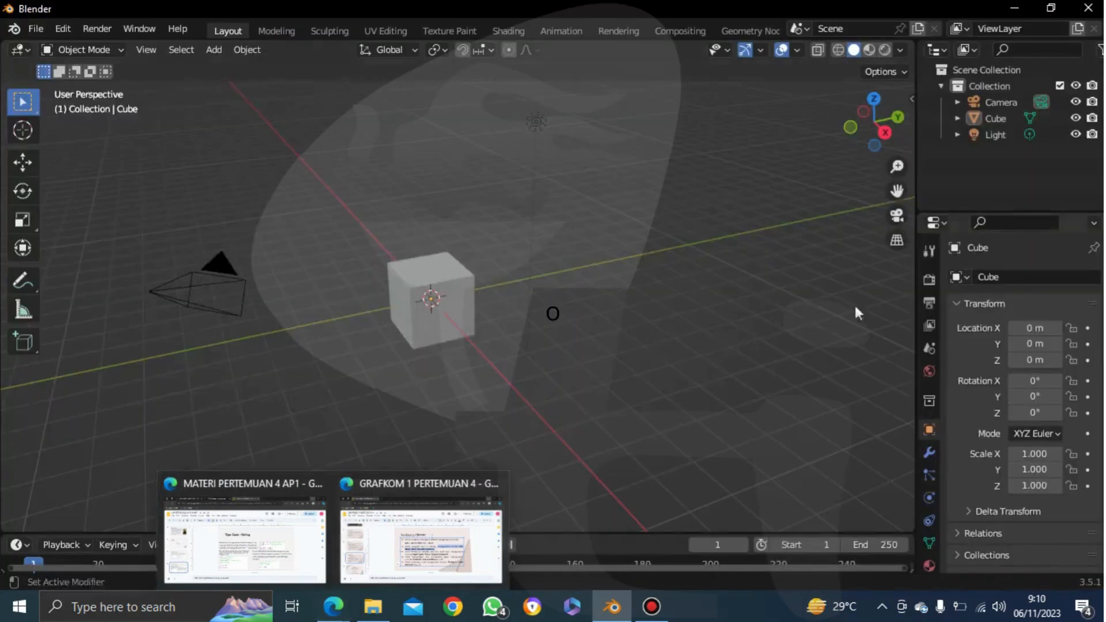
# Scale the cube along the X axis to about 2.985 and undo the scaling
pyautogui.click(423, 283)
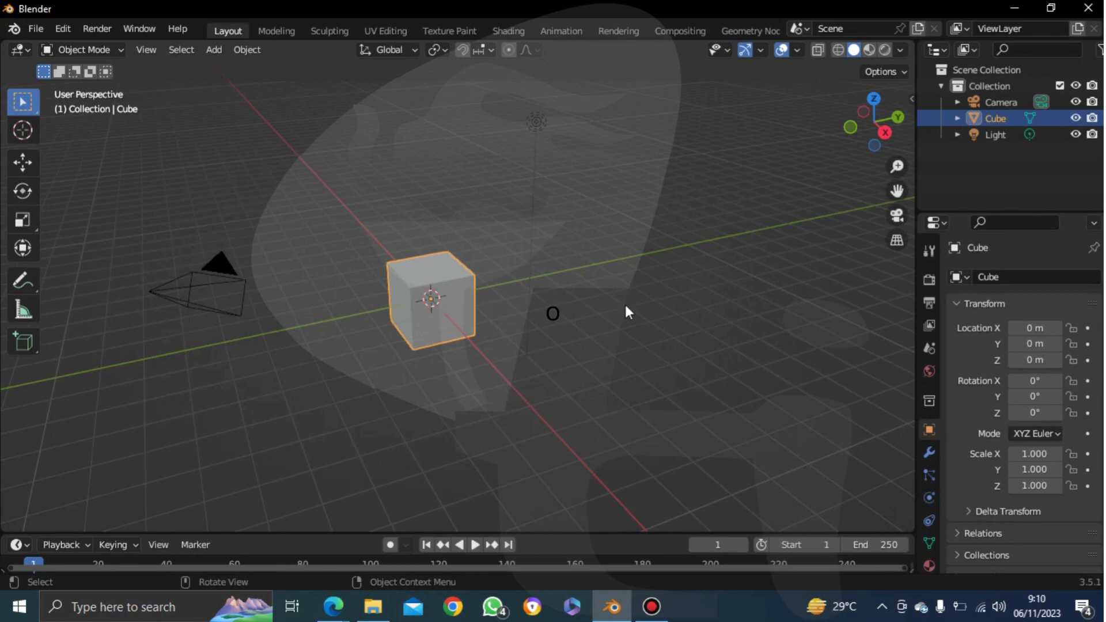
pyautogui.press('s')
pyautogui.press('x')
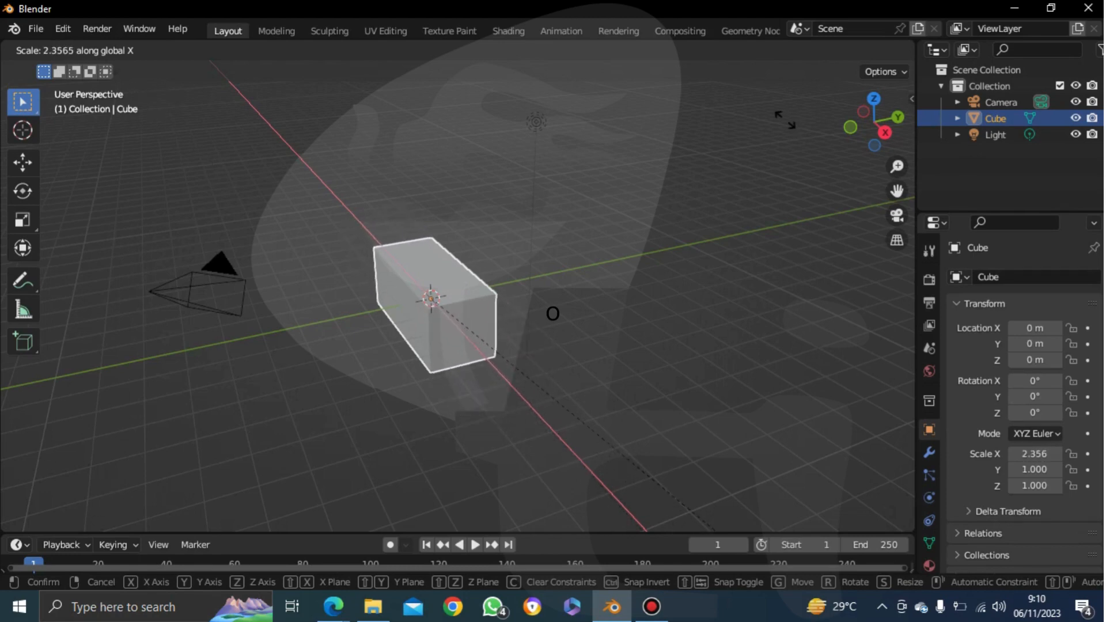
pyautogui.click(766, 304)
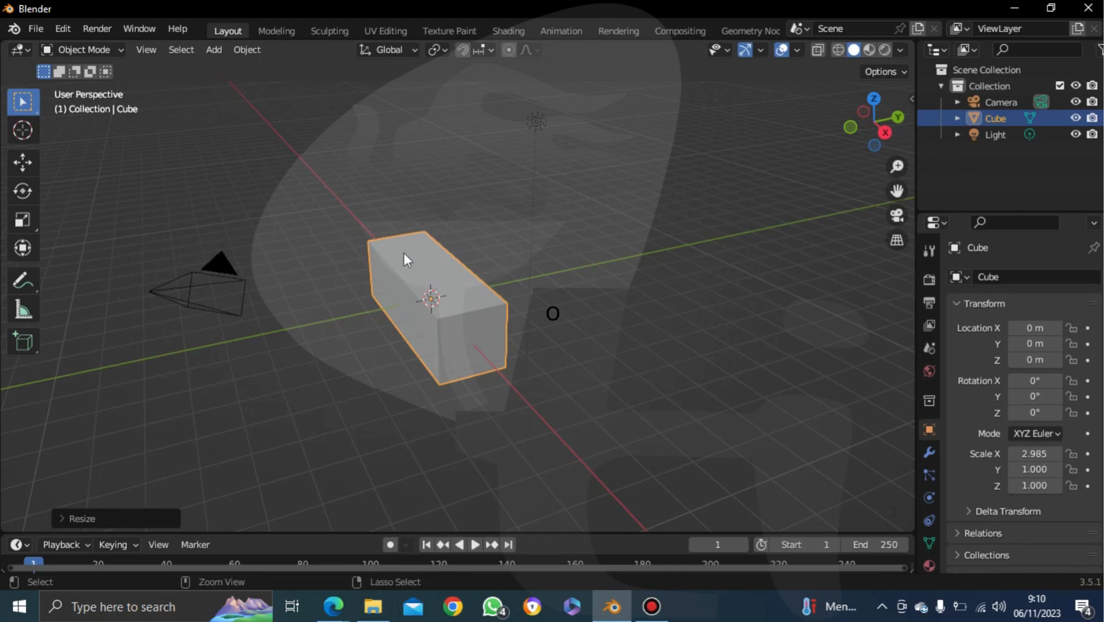
pyautogui.hotkey('ctrl', 'z')
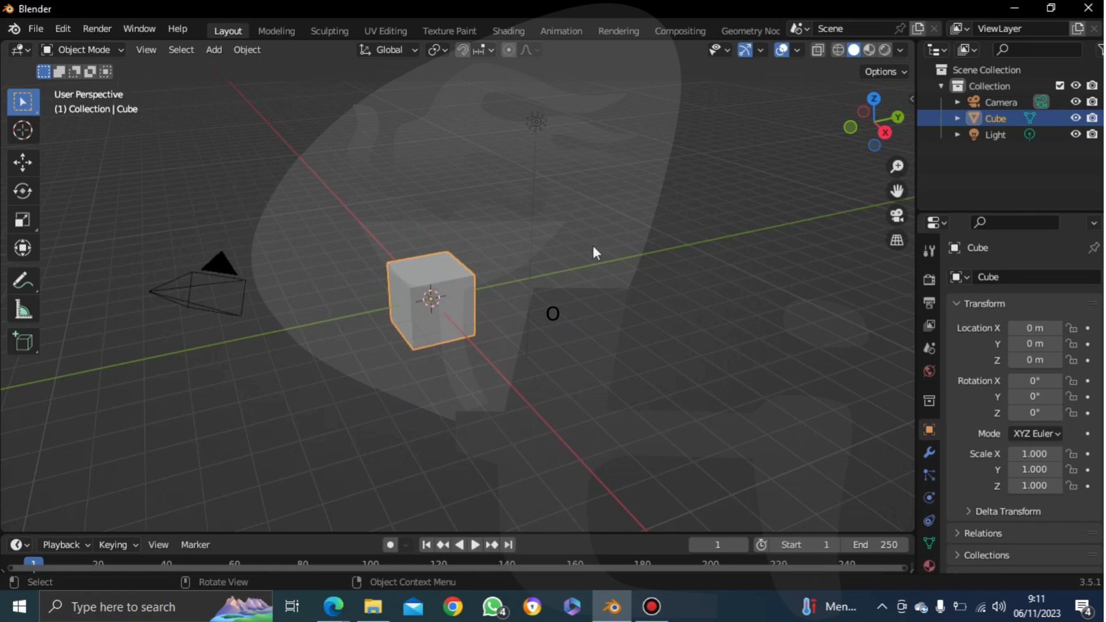
# Scale the cube along the Y axis only and undo the scaling
pyautogui.press('s')
pyautogui.press('y')
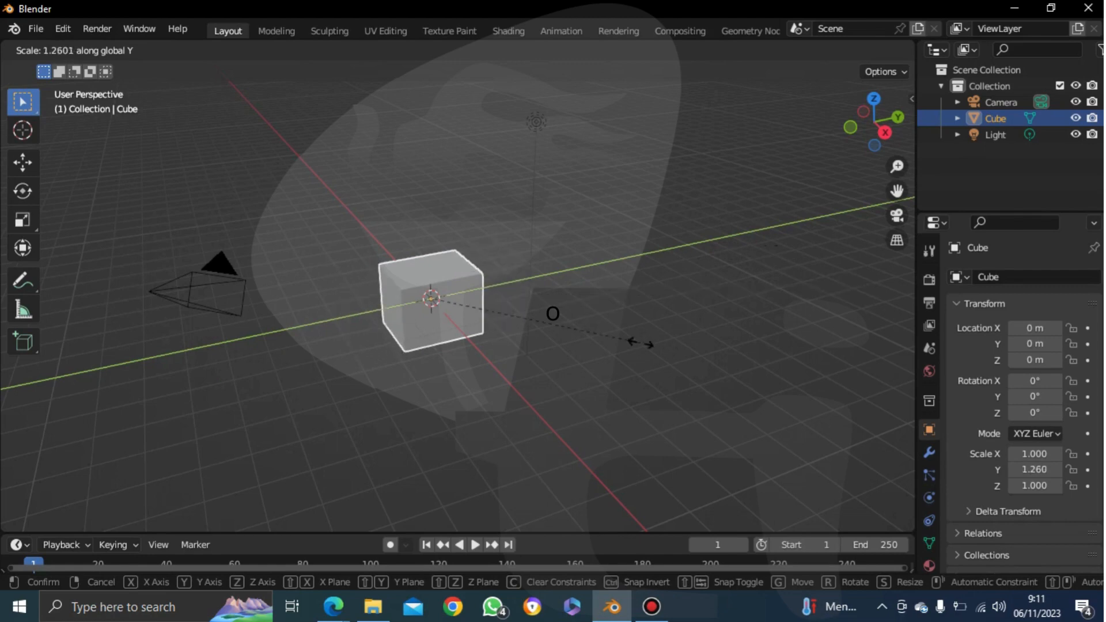
pyautogui.click(596, 352)
pyautogui.hotkey('ctrl', 'z')
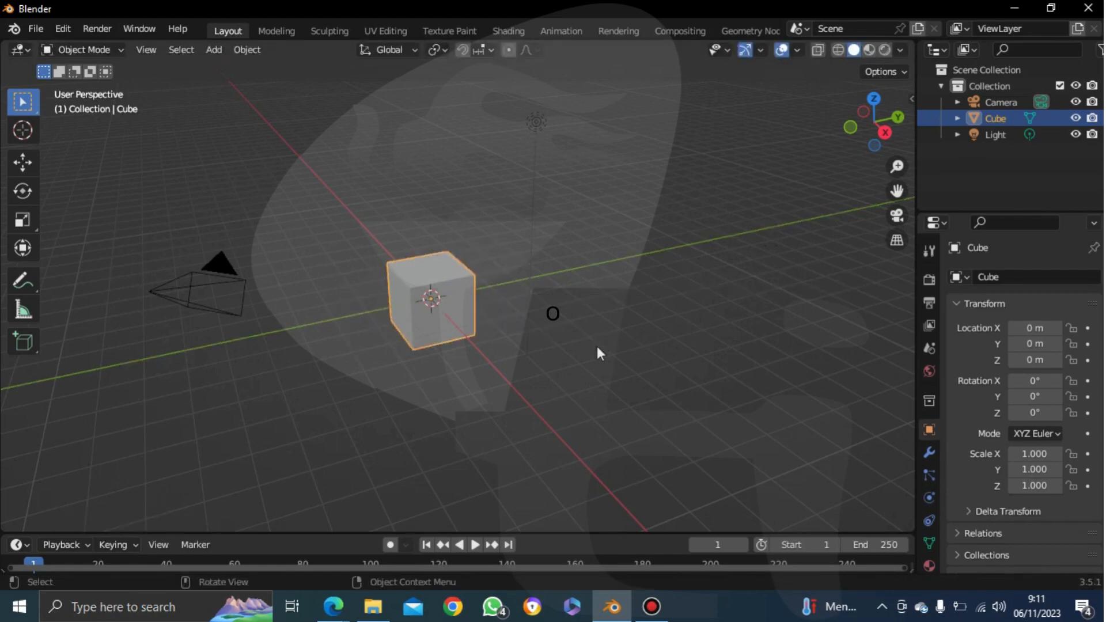
# Flatten the cube along the Z axis to a scale of about 0.232 and undo the scaling
pyautogui.press('s')
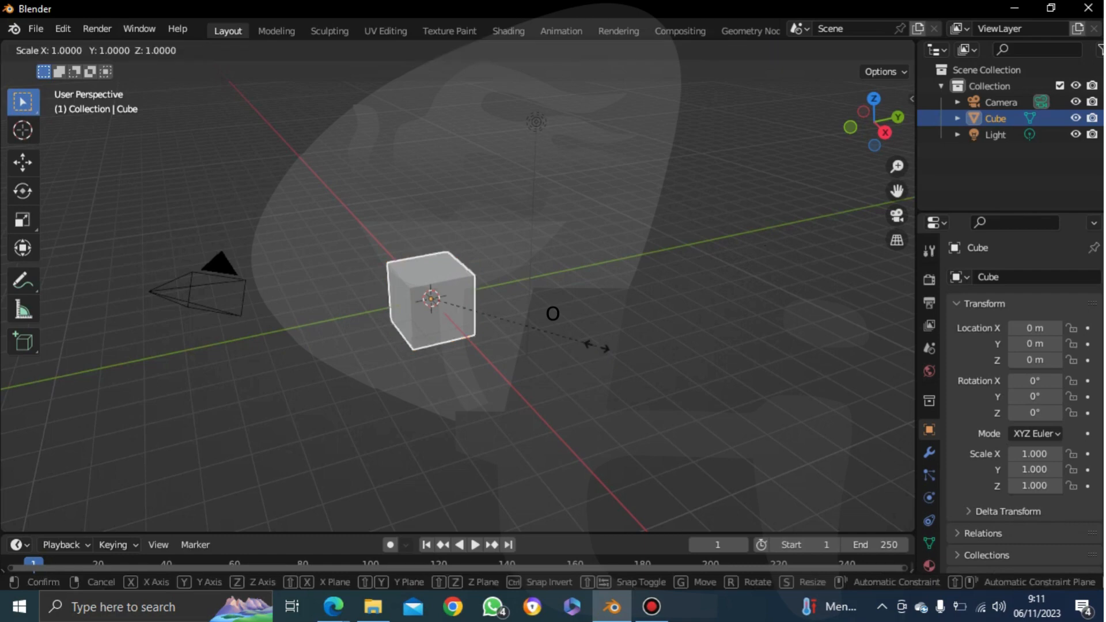
pyautogui.click(596, 346)
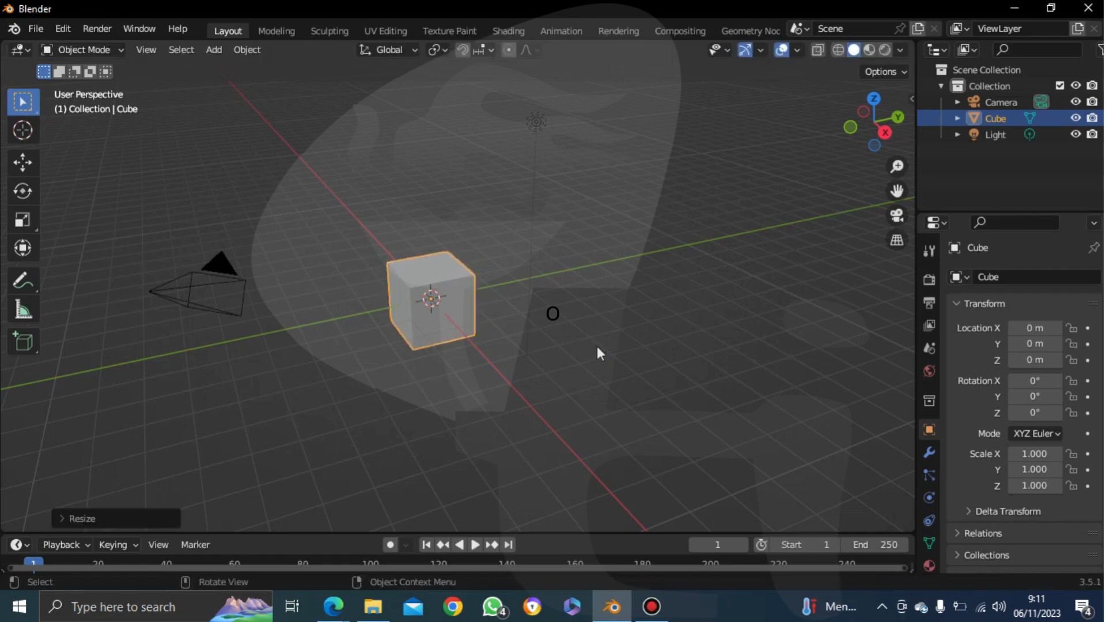
pyautogui.press('s')
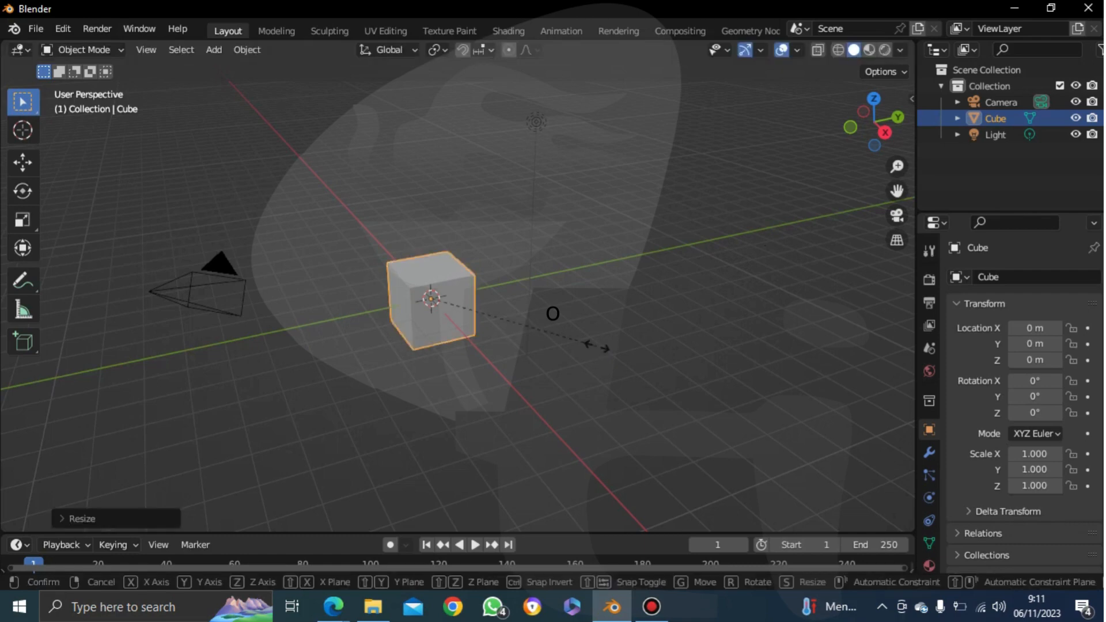
pyautogui.press('z')
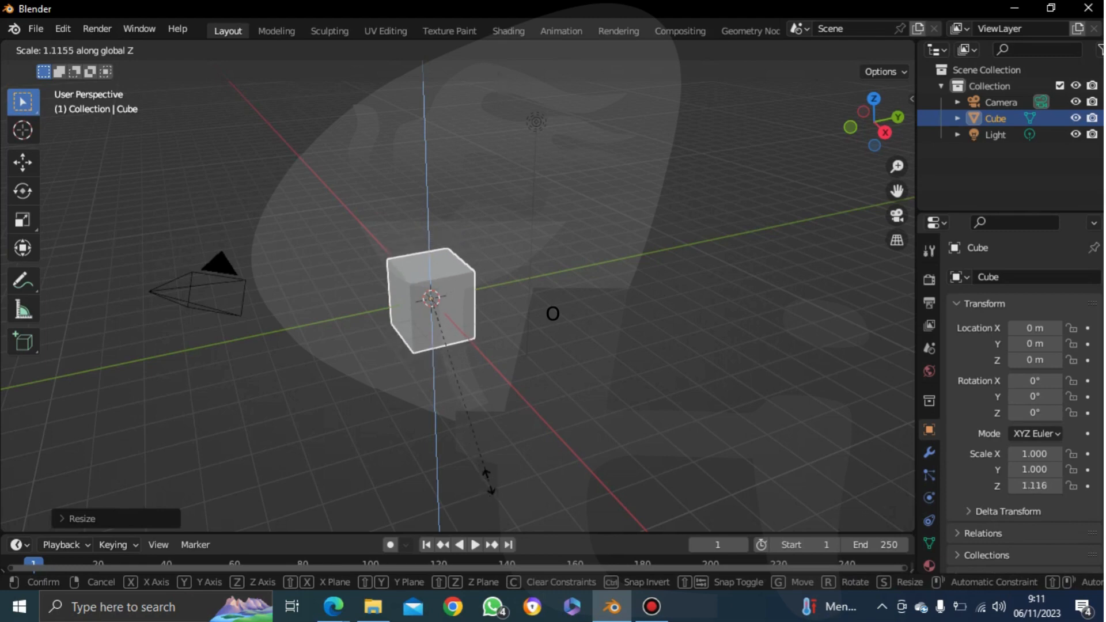
pyautogui.click(469, 284)
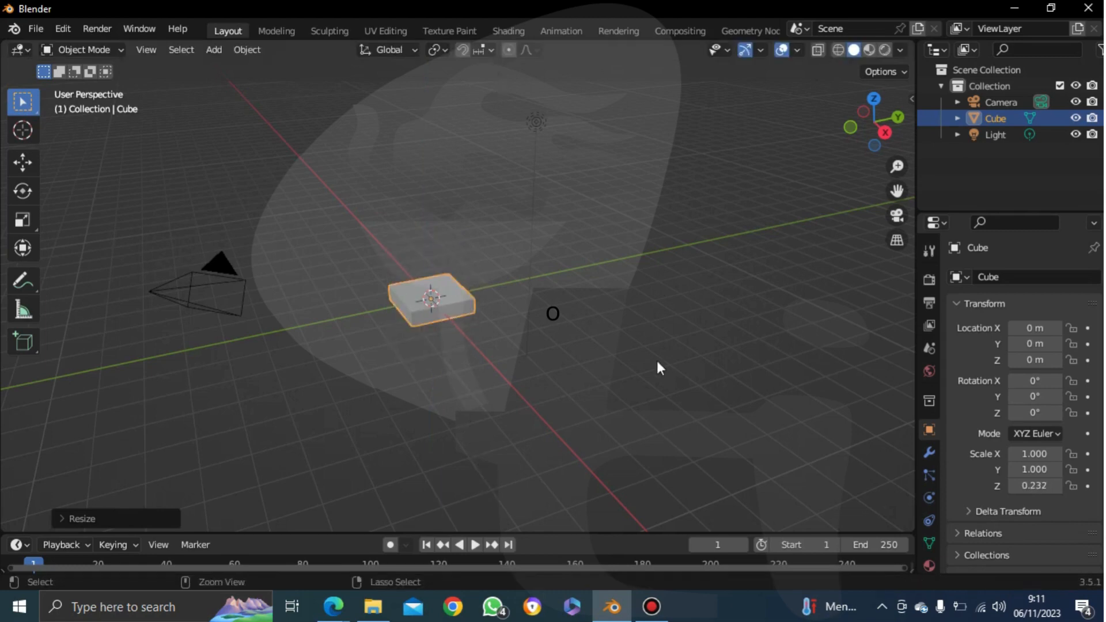
pyautogui.hotkey('ctrl', 'z')
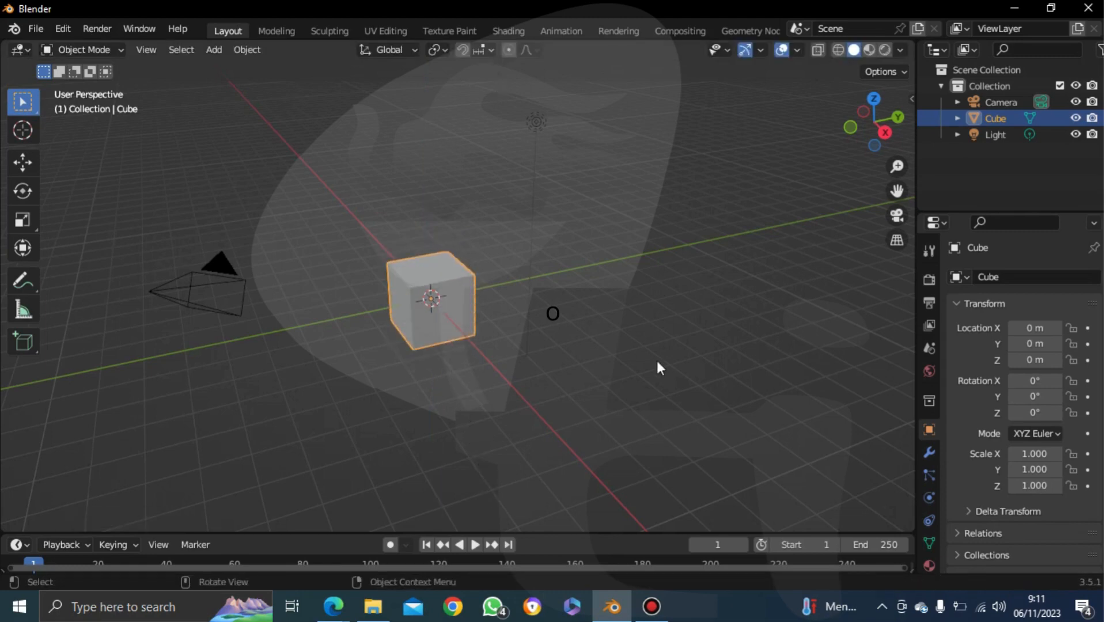
# Rotate the cube about the X axis to about -1138° and undo the rotation
pyautogui.hotkey('alt', 'a')
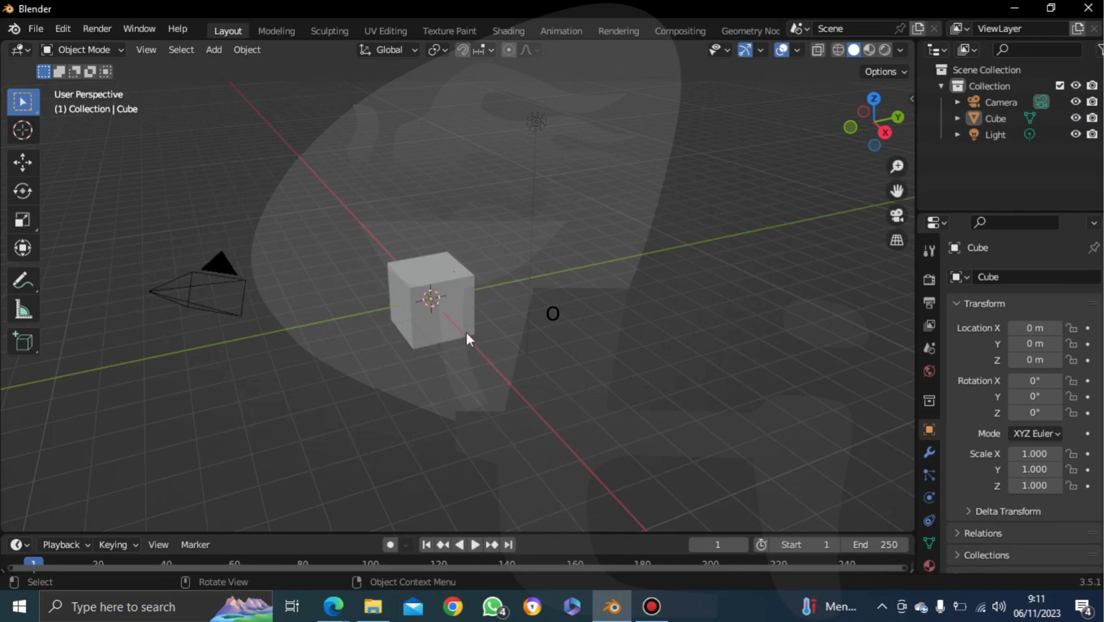
pyautogui.click(441, 270)
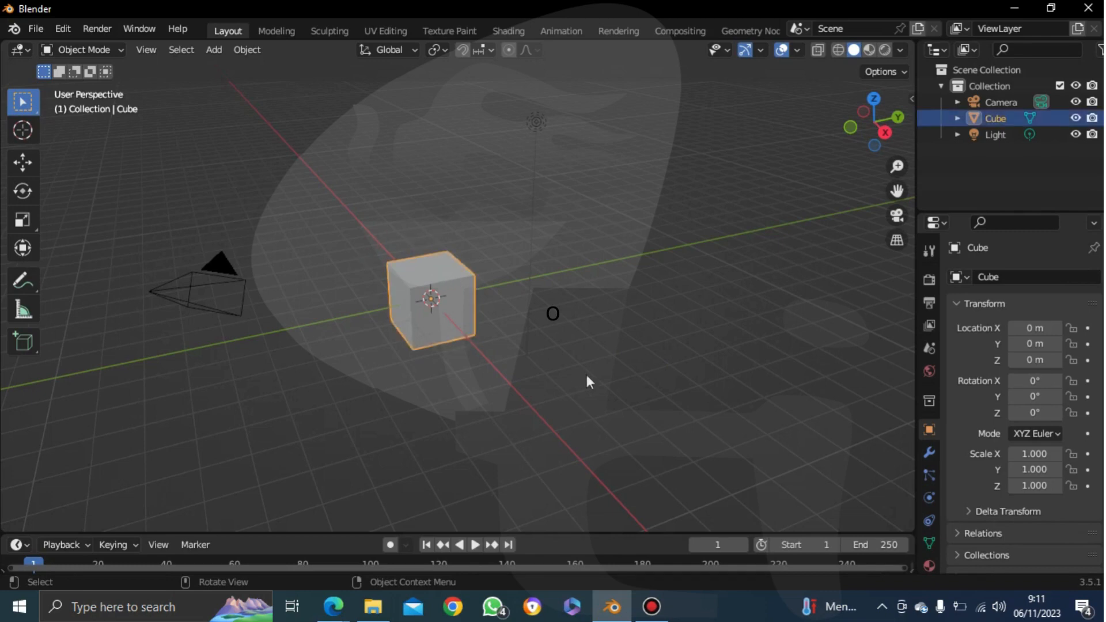
pyautogui.press('r')
pyautogui.press('x')
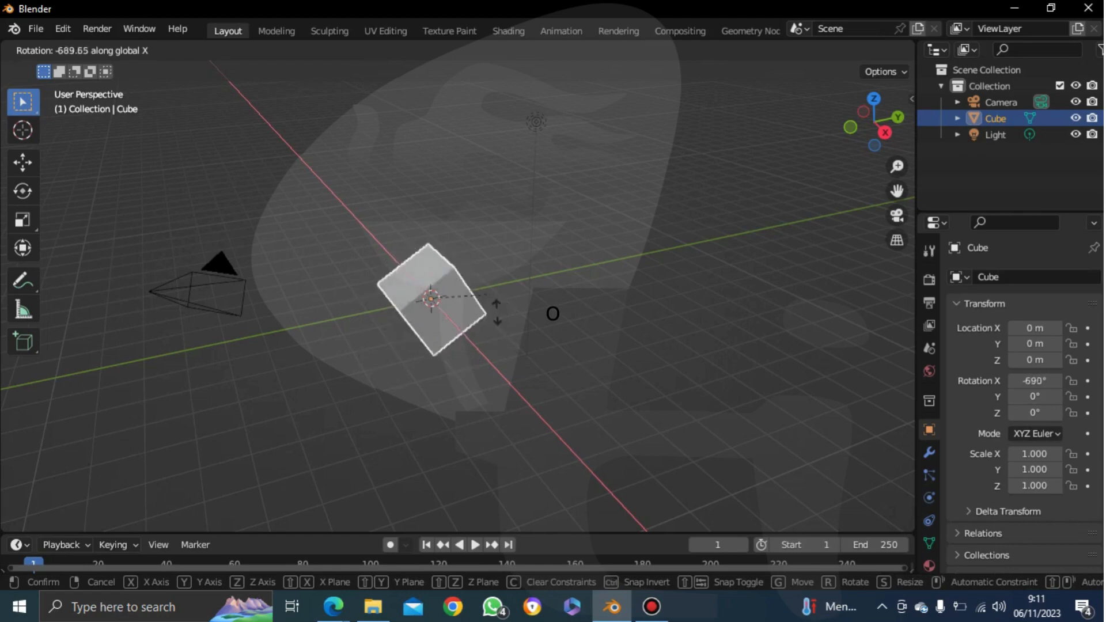
pyautogui.click(440, 382)
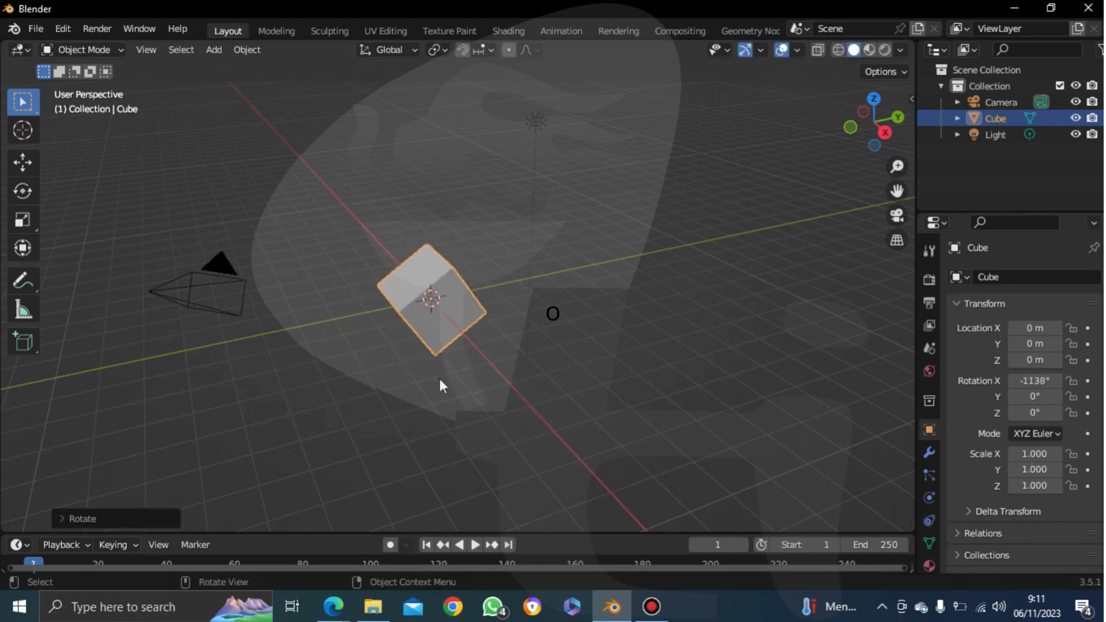
pyautogui.hotkey('ctrl', 'z')
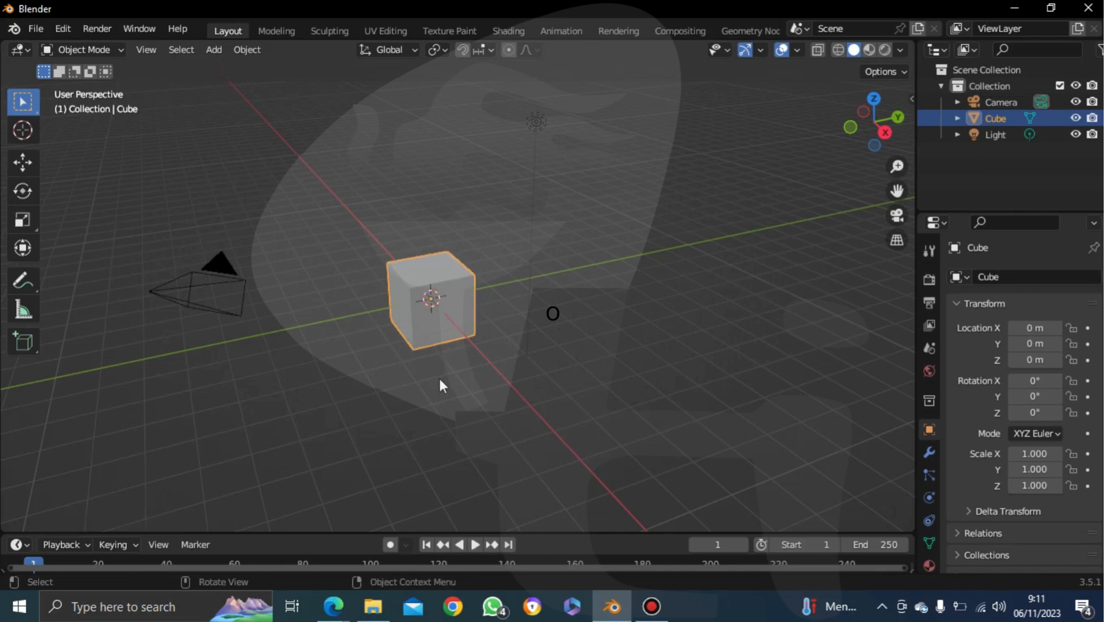
# Rotate the cube about the Y axis to about -1161°, clear its rotation and deselect it
pyautogui.press('r')
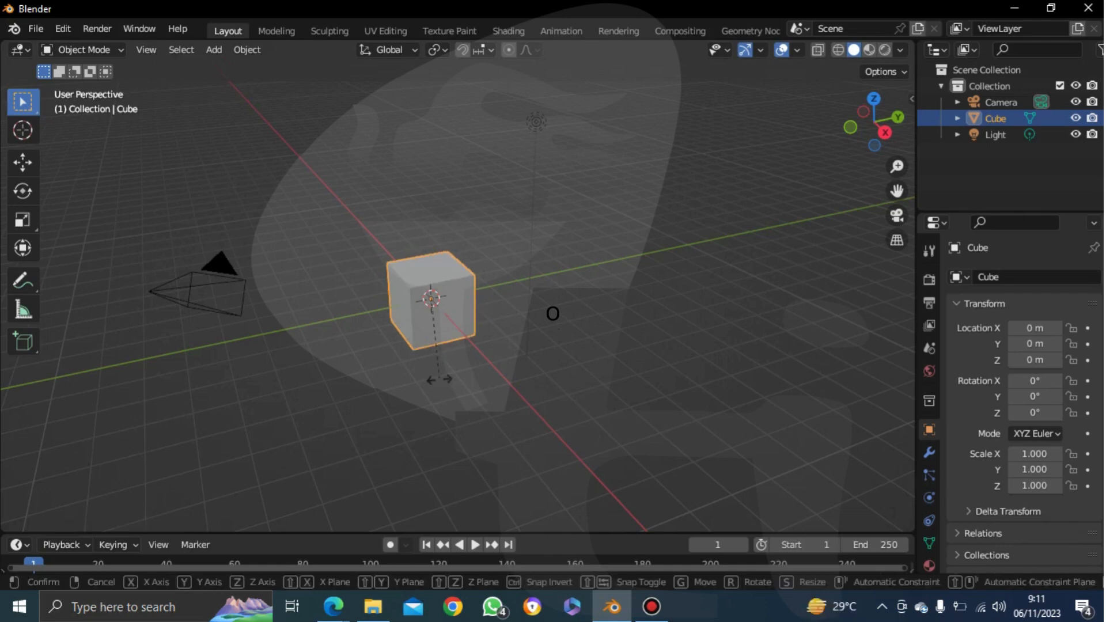
pyautogui.press('y')
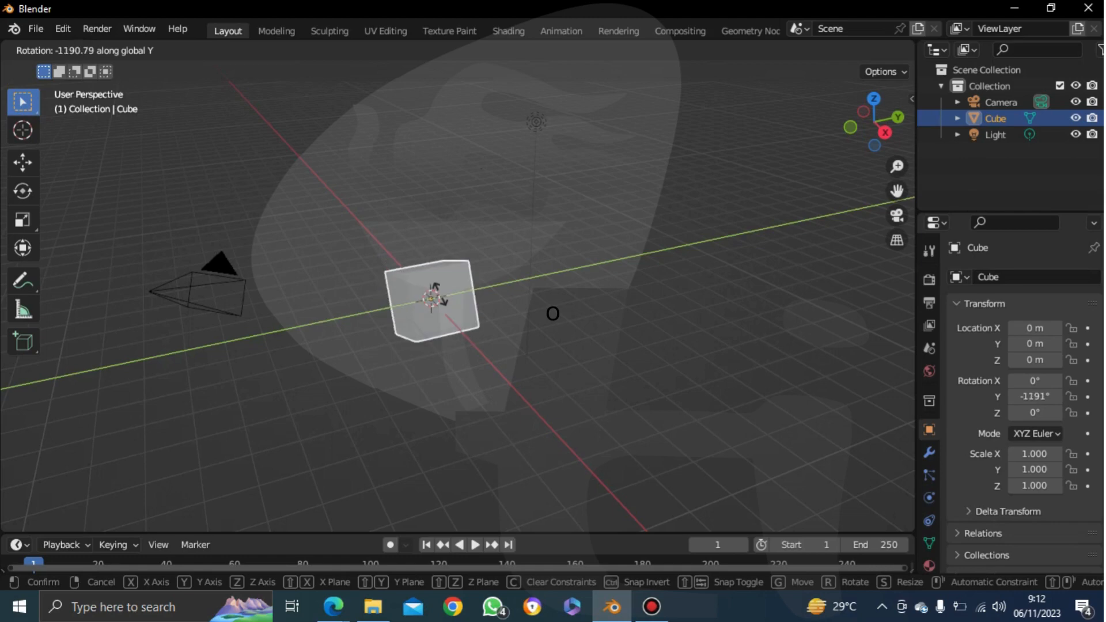
pyautogui.click(661, 311)
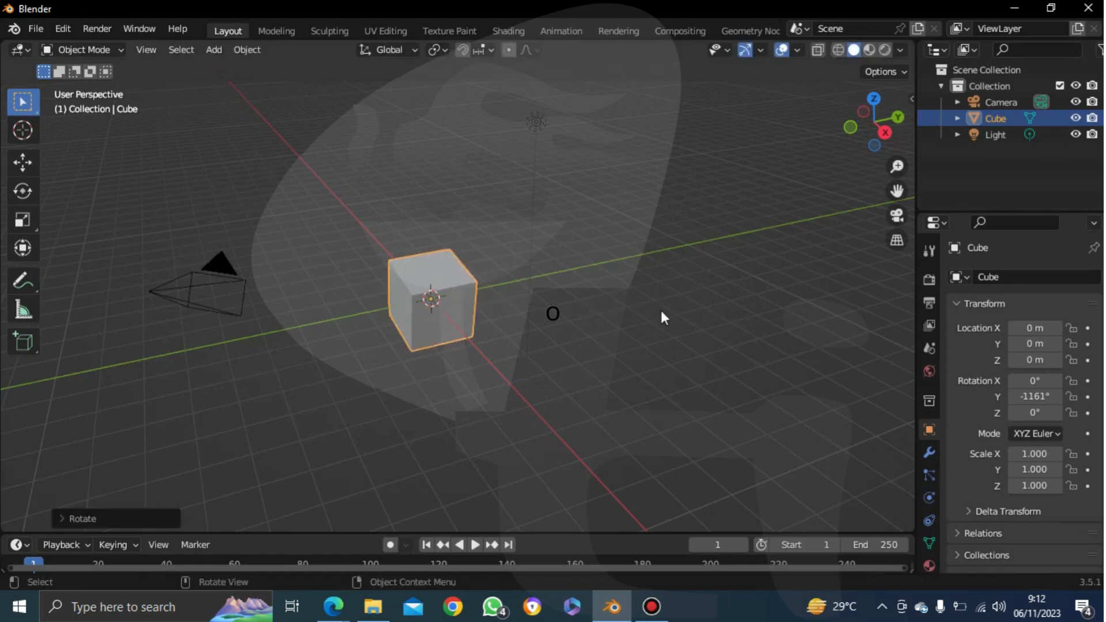
pyautogui.hotkey('alt', 'r')
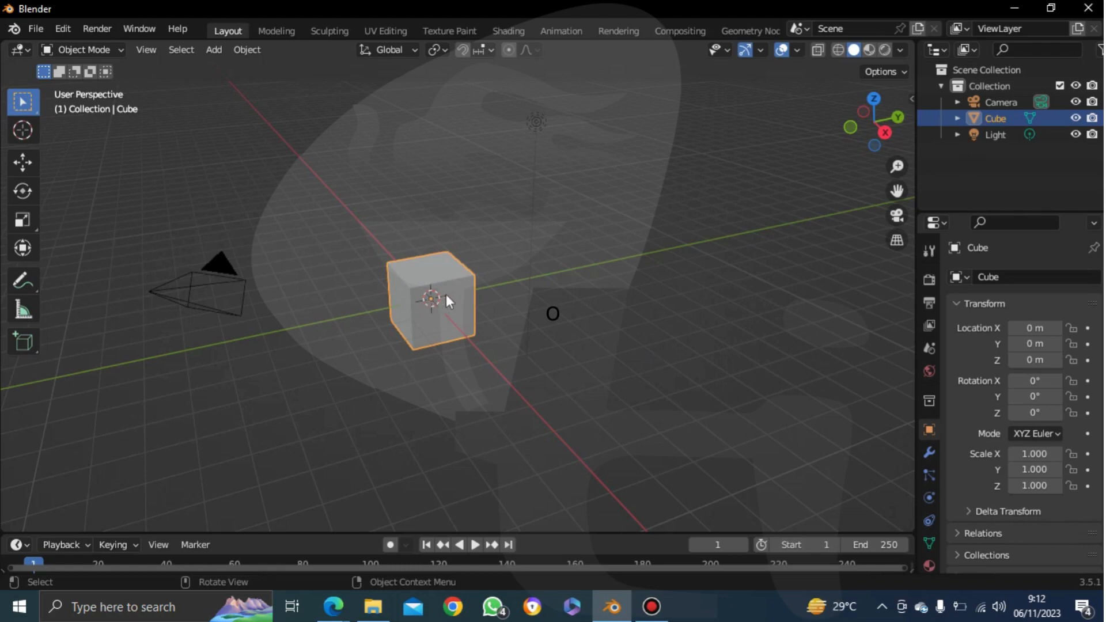
pyautogui.click(614, 324)
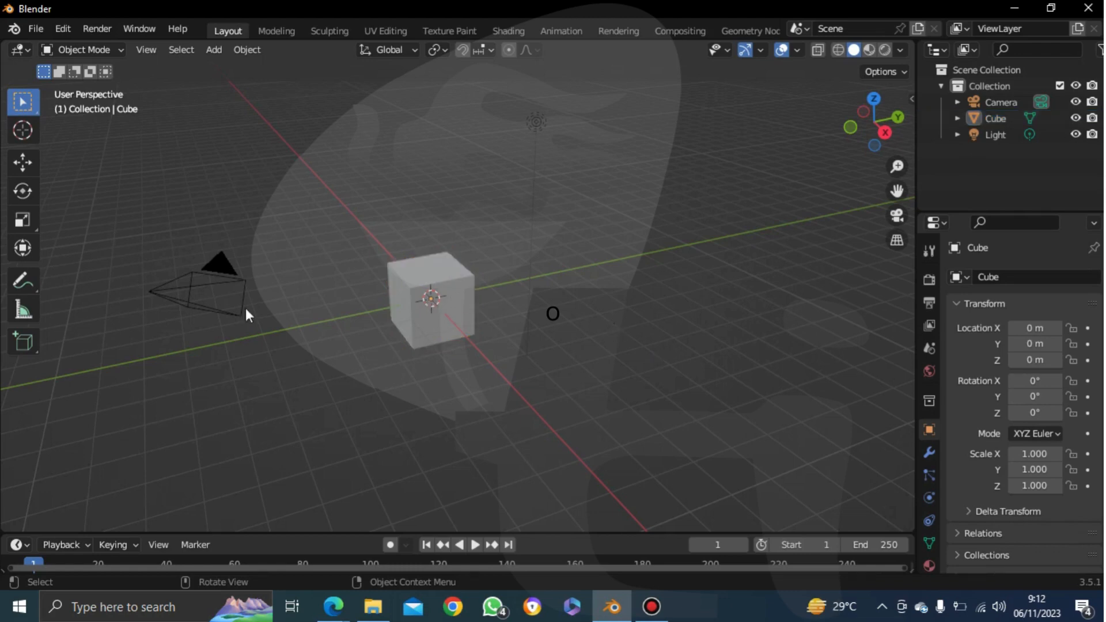
# Scale the cube to about 4.981 along the X axis and about 5.281 along the Y axis
pyautogui.click(453, 319)
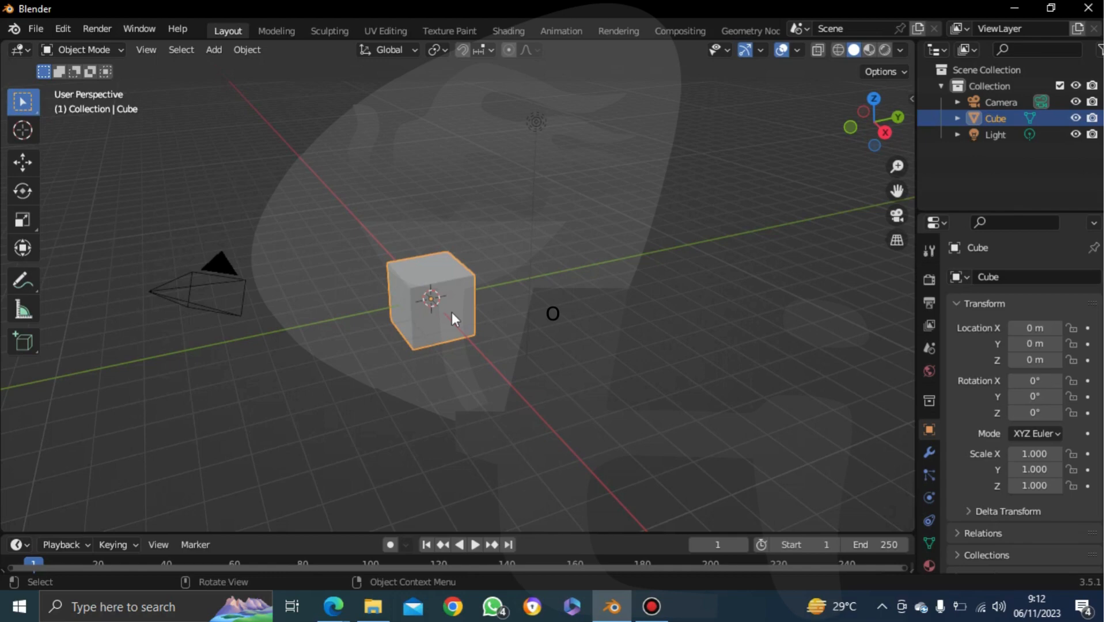
pyautogui.press('s')
pyautogui.press('x')
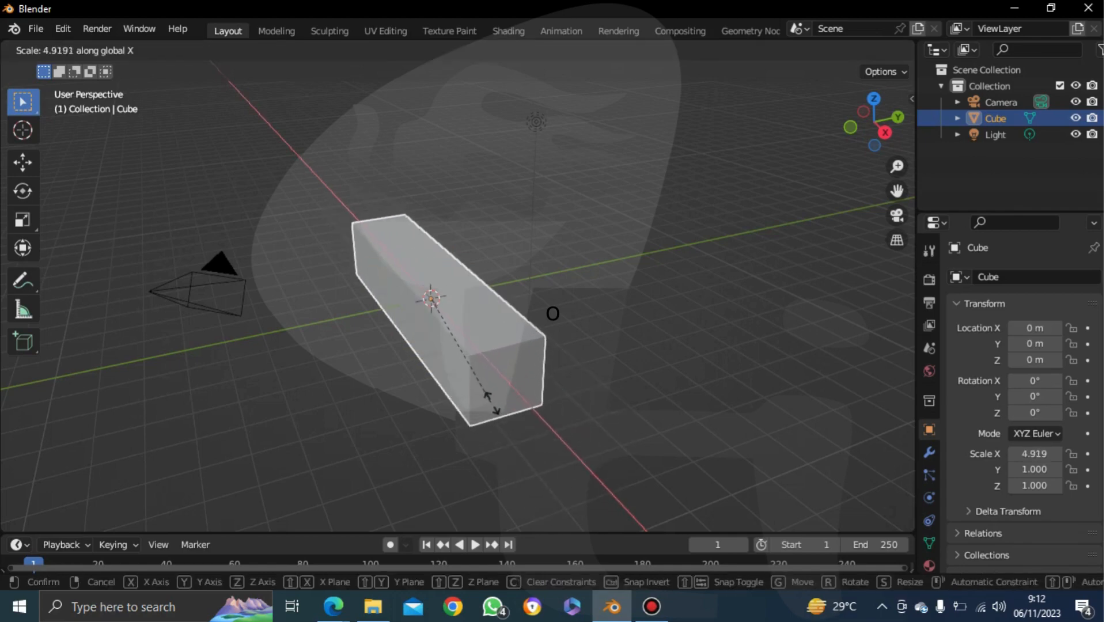
pyautogui.click(493, 403)
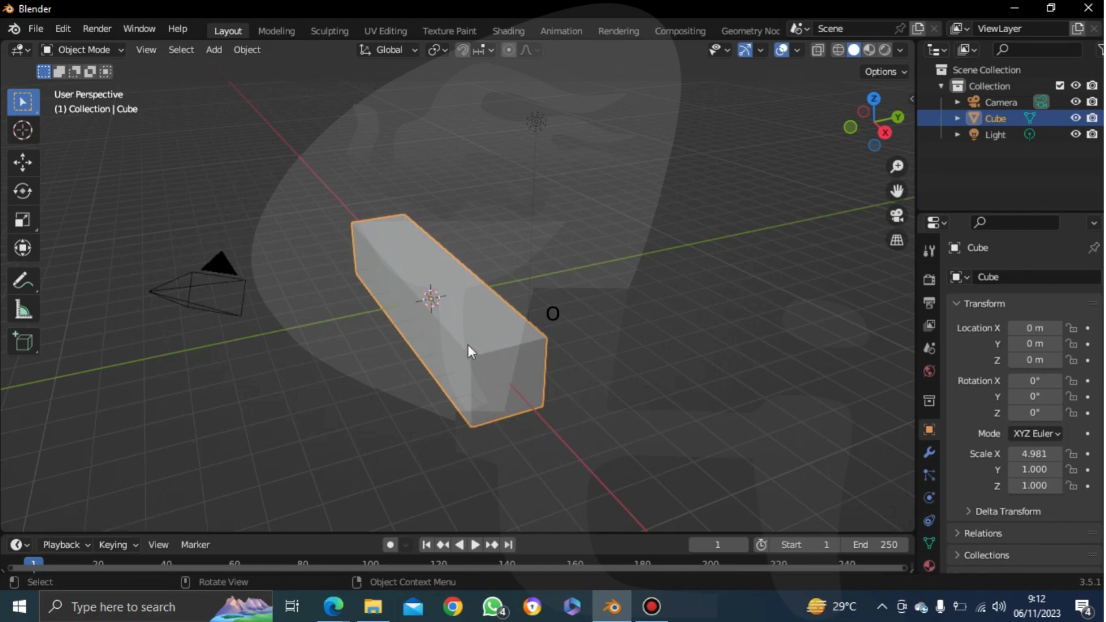
pyautogui.press('s')
pyautogui.press('y')
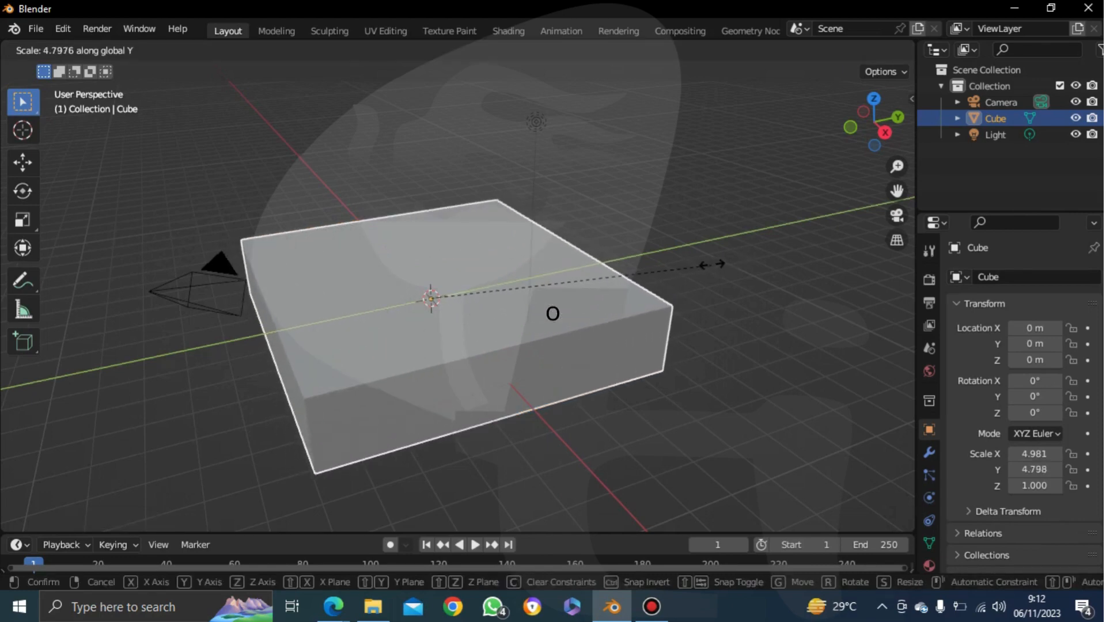
pyautogui.click(741, 261)
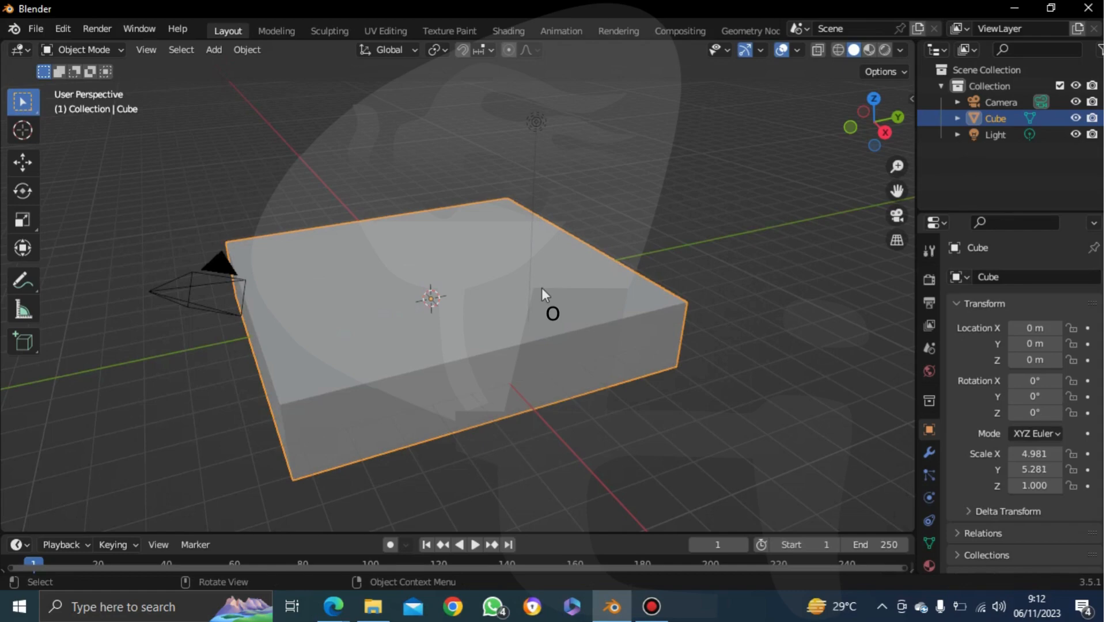
# Flatten the cube along the Z axis to a scale of about 0.221, keeping it selected
pyautogui.press('s')
pyautogui.press('z')
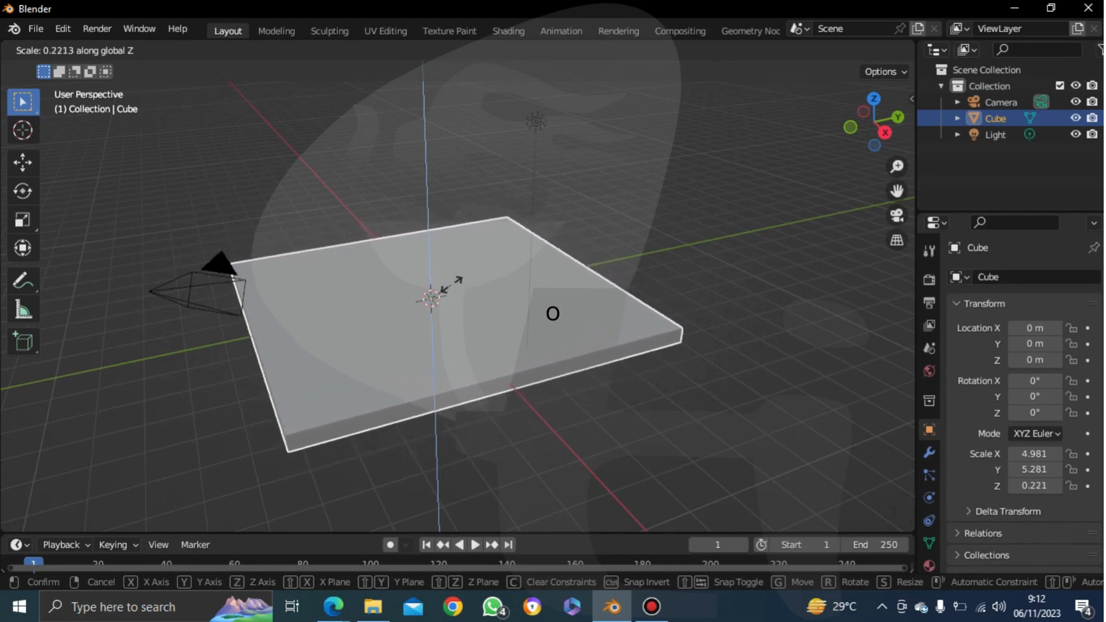
pyautogui.click(451, 284)
pyautogui.click(770, 298)
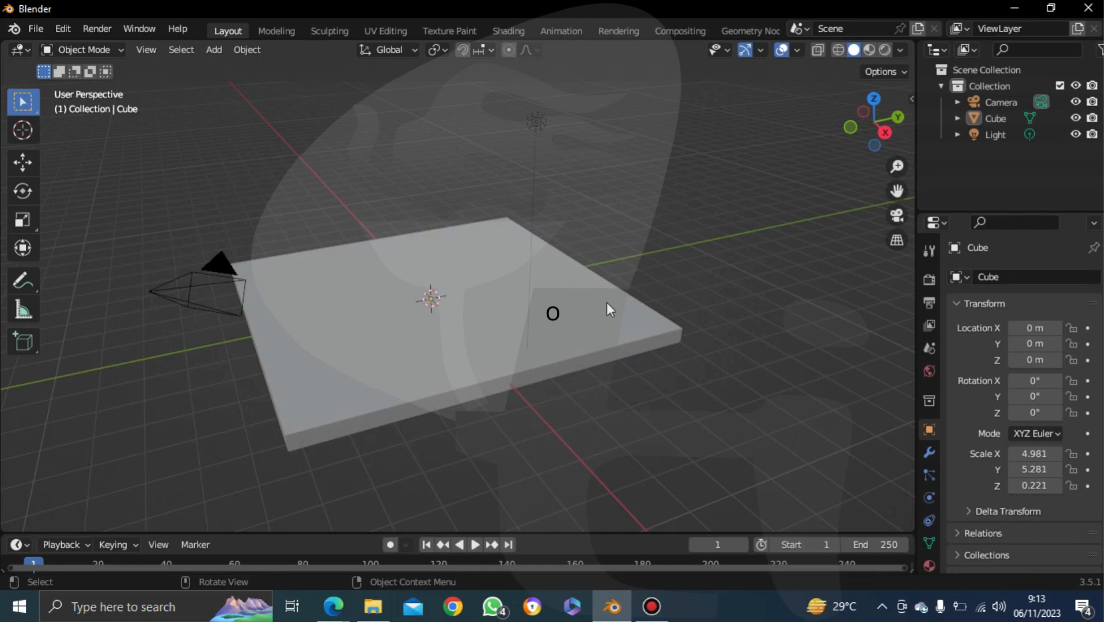
pyautogui.click(467, 352)
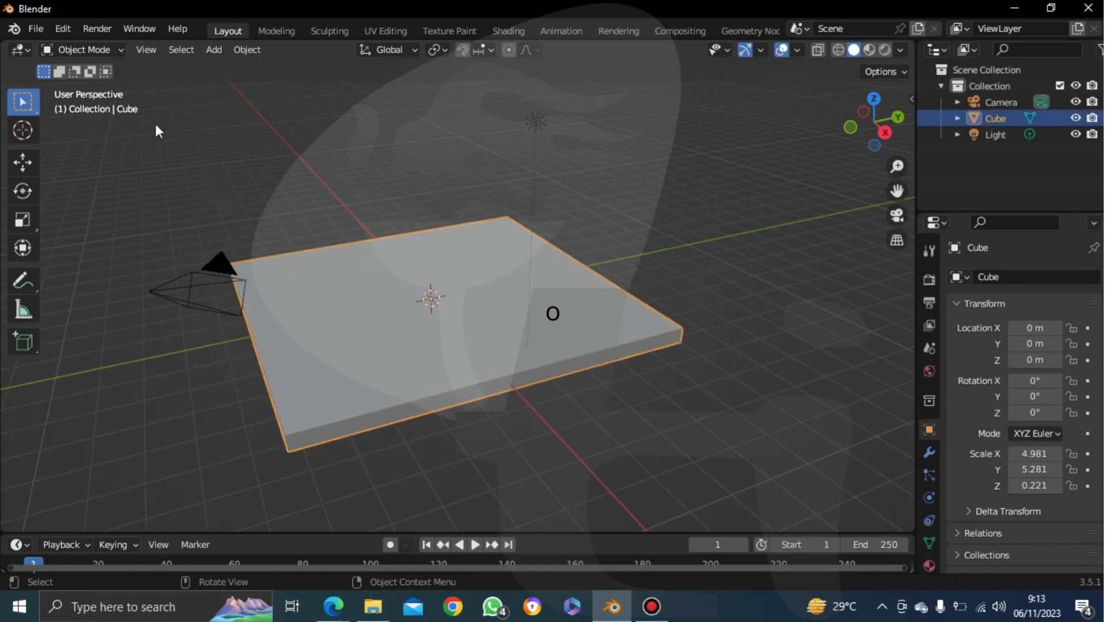
# Switch the slab to Edit Mode and add four single loop cuts, one slid close to each of its side edges
pyautogui.press('Tab')
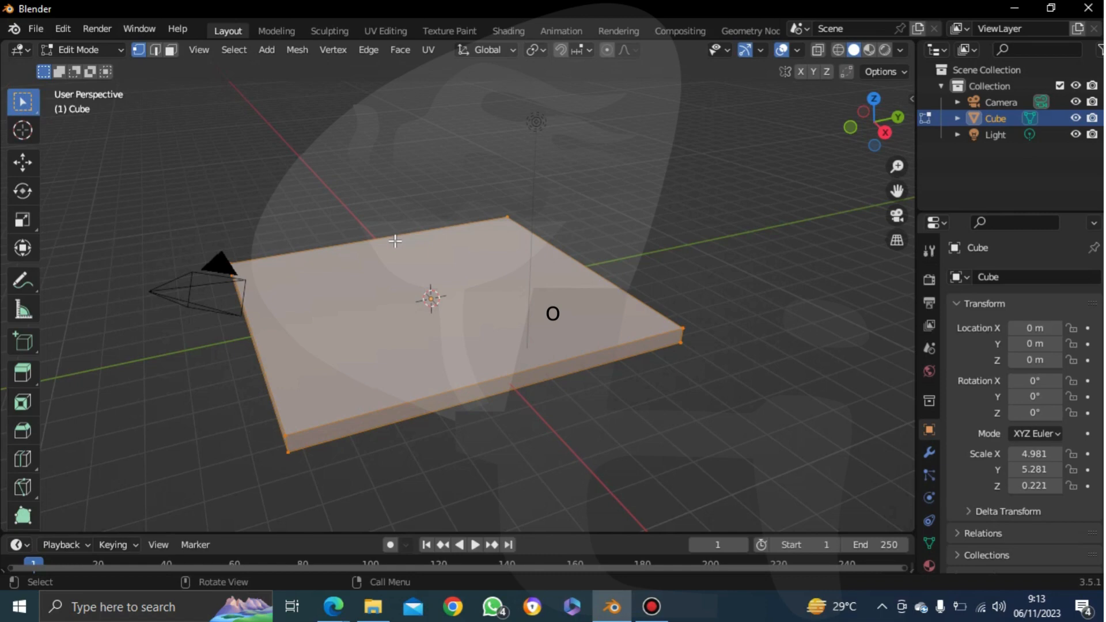
pyautogui.click(20, 460)
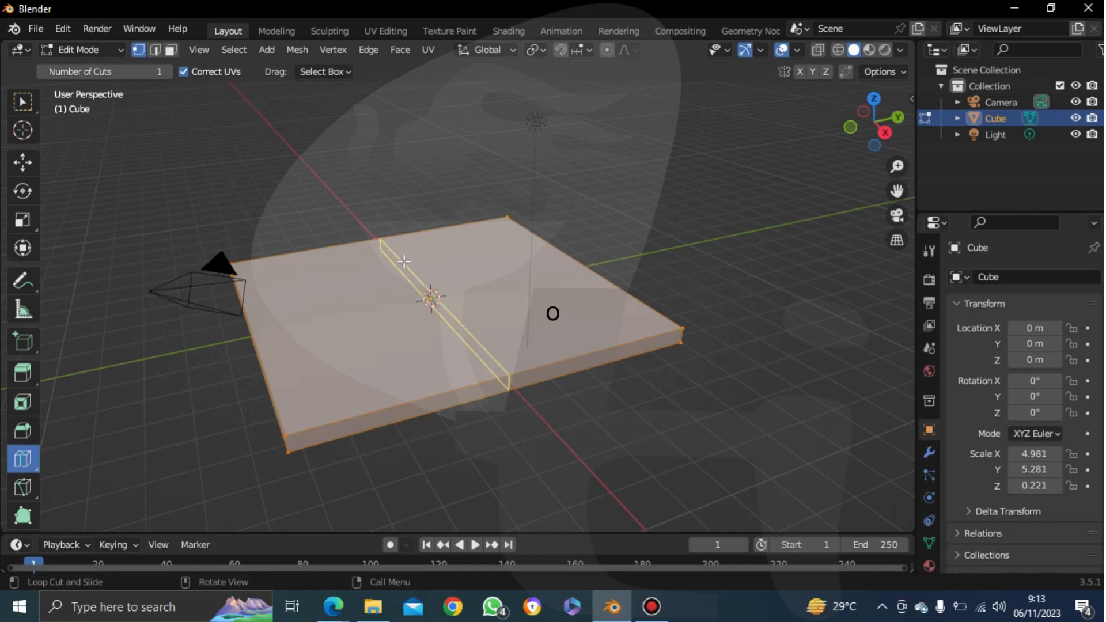
pyautogui.moveTo(403, 261); pyautogui.dragTo(284, 278)
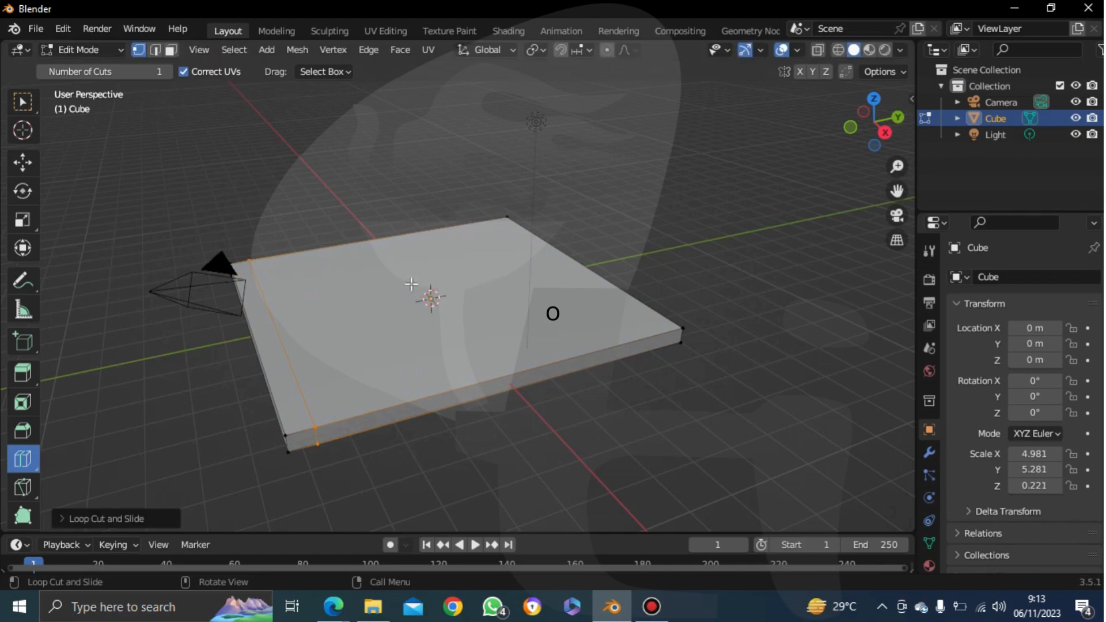
pyautogui.moveTo(398, 257); pyautogui.dragTo(508, 226)
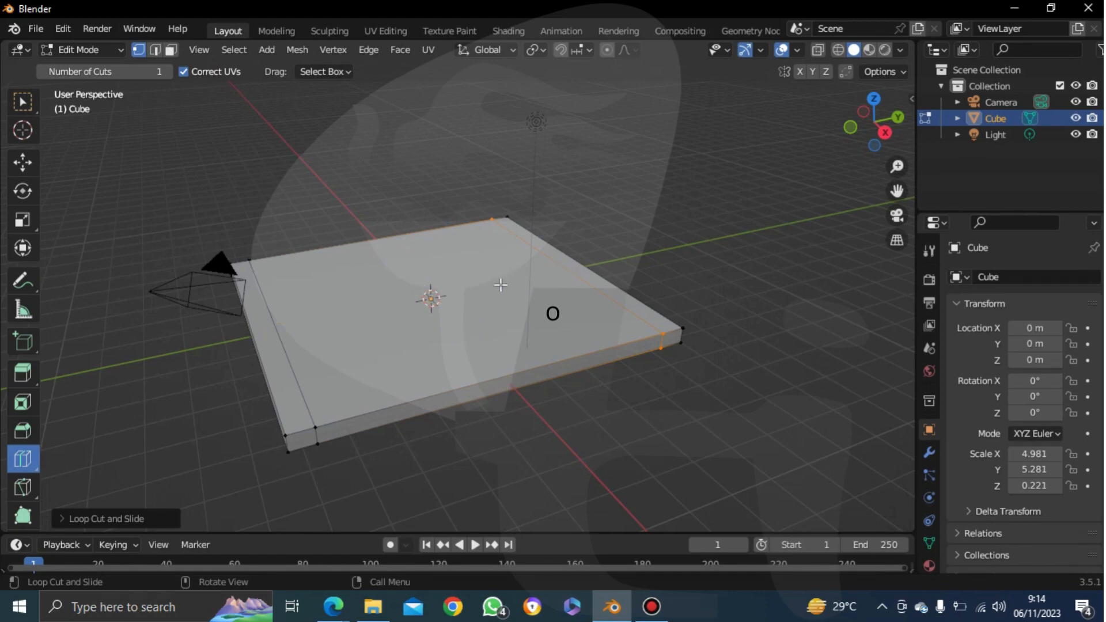
pyautogui.moveTo(526, 283); pyautogui.dragTo(477, 220)
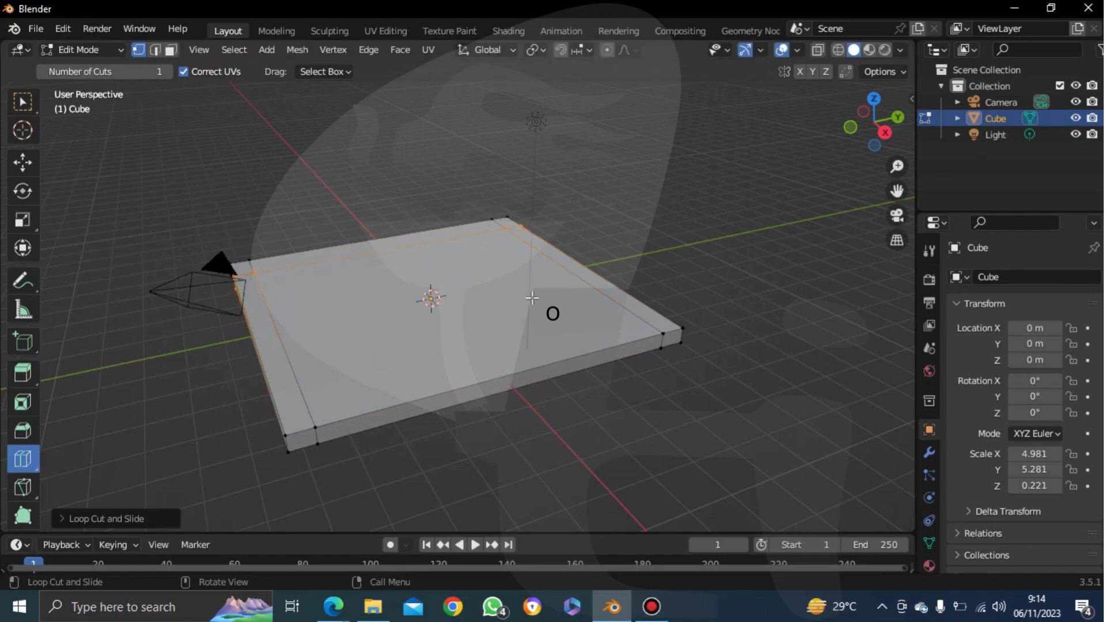
pyautogui.moveTo(534, 296); pyautogui.dragTo(585, 351)
# Select the slab's four upper corner faces in face select mode, extrude them upward along their normals as tall legs, and deselect them
pyautogui.click(23, 101)
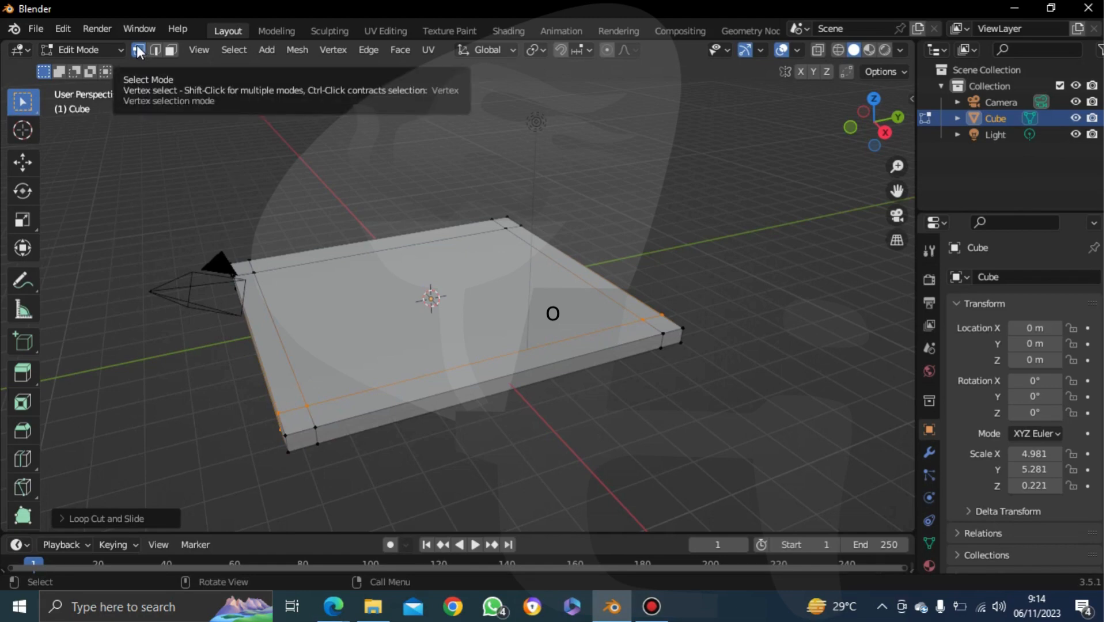
pyautogui.click(170, 50)
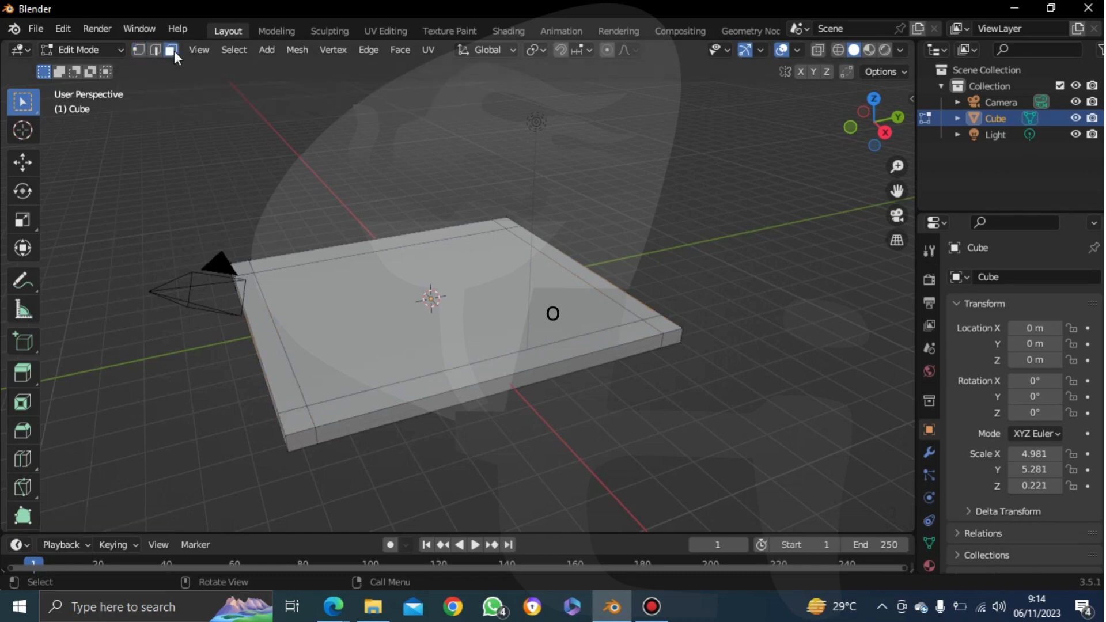
pyautogui.click(246, 263)
pyautogui.keyDown('shift'); pyautogui.click(509, 221); pyautogui.keyUp('shift')
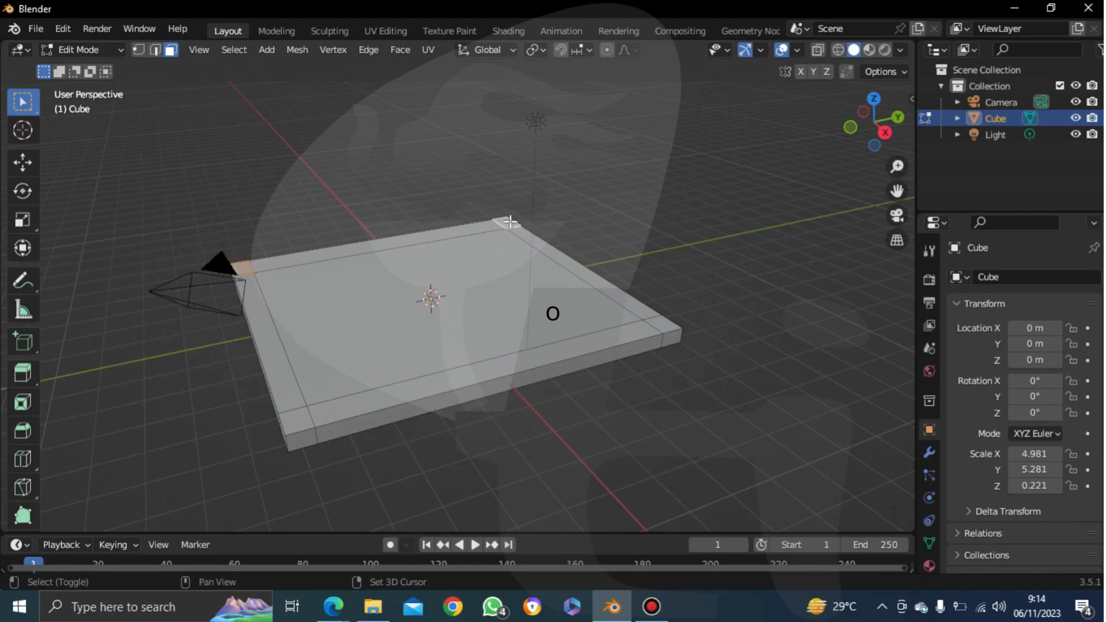
pyautogui.keyDown('shift'); pyautogui.click(667, 330); pyautogui.keyUp('shift')
pyautogui.keyDown('shift'); pyautogui.click(306, 422); pyautogui.keyUp('shift')
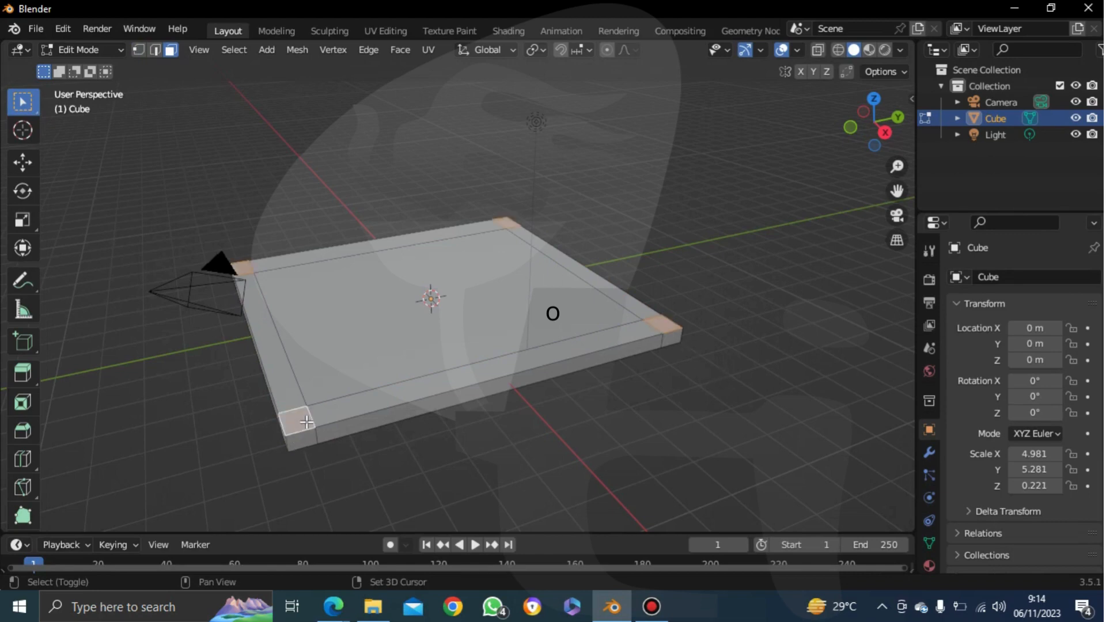
pyautogui.click(21, 375)
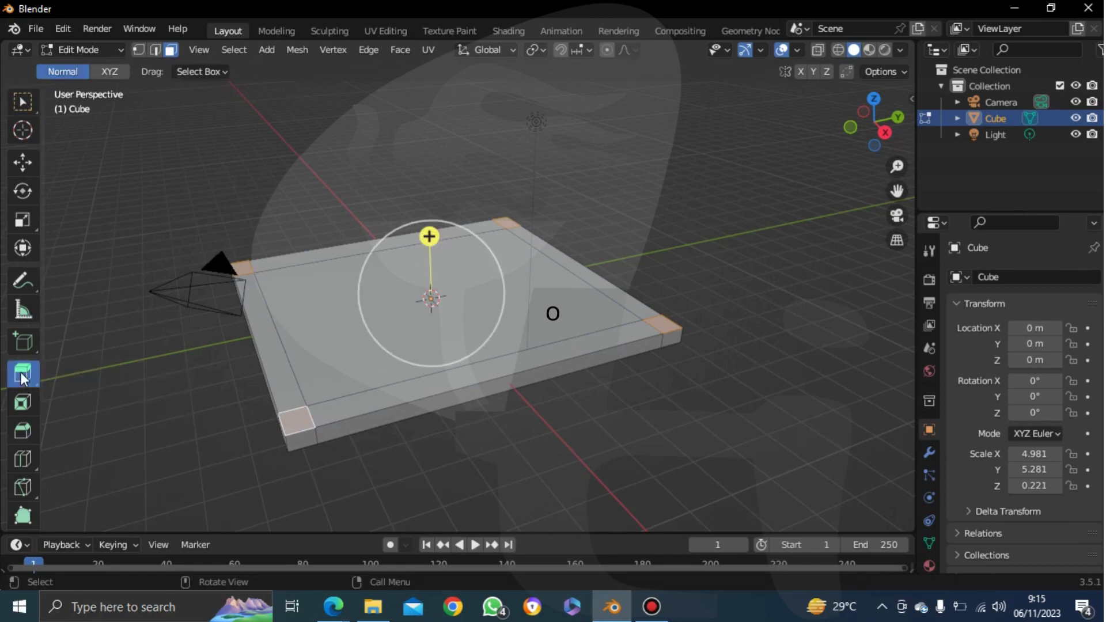
pyautogui.rightClick(301, 412)
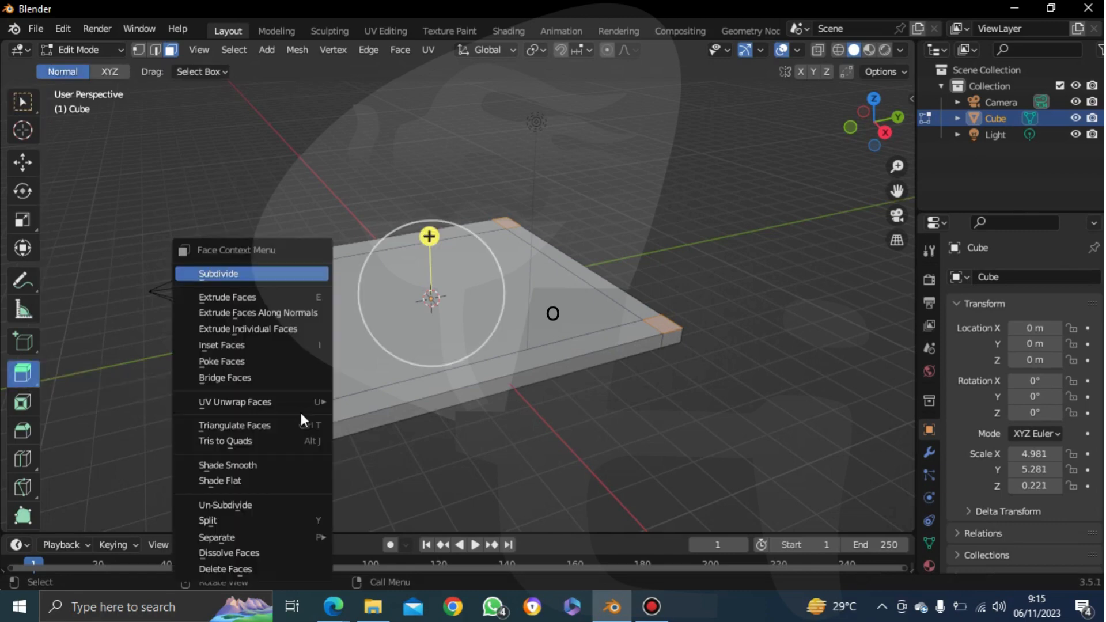
pyautogui.click(305, 316)
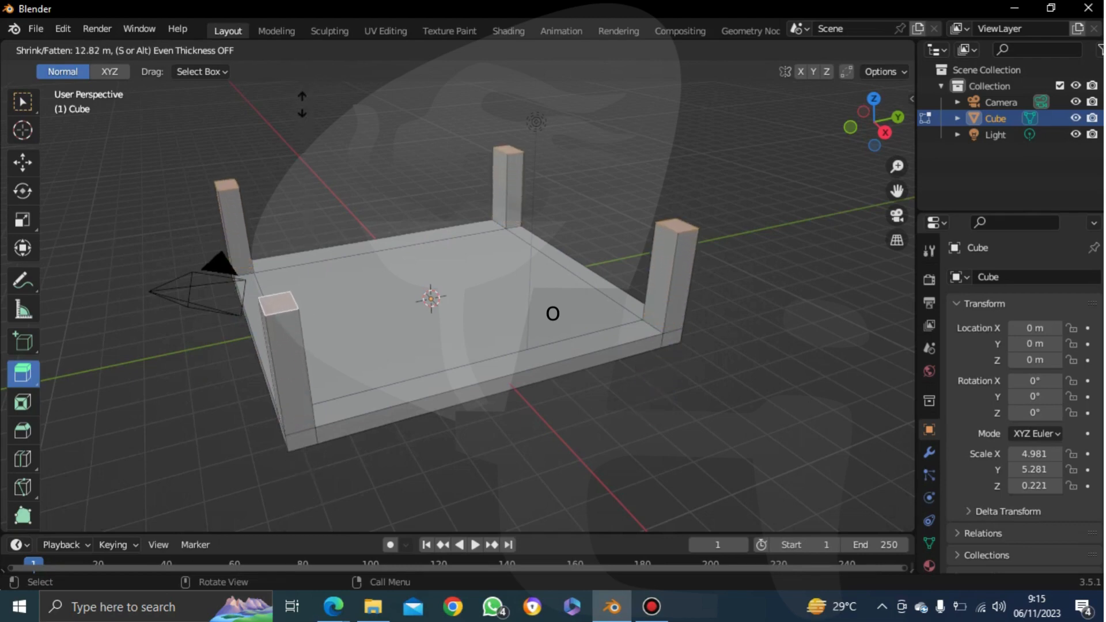
pyautogui.click(302, 407)
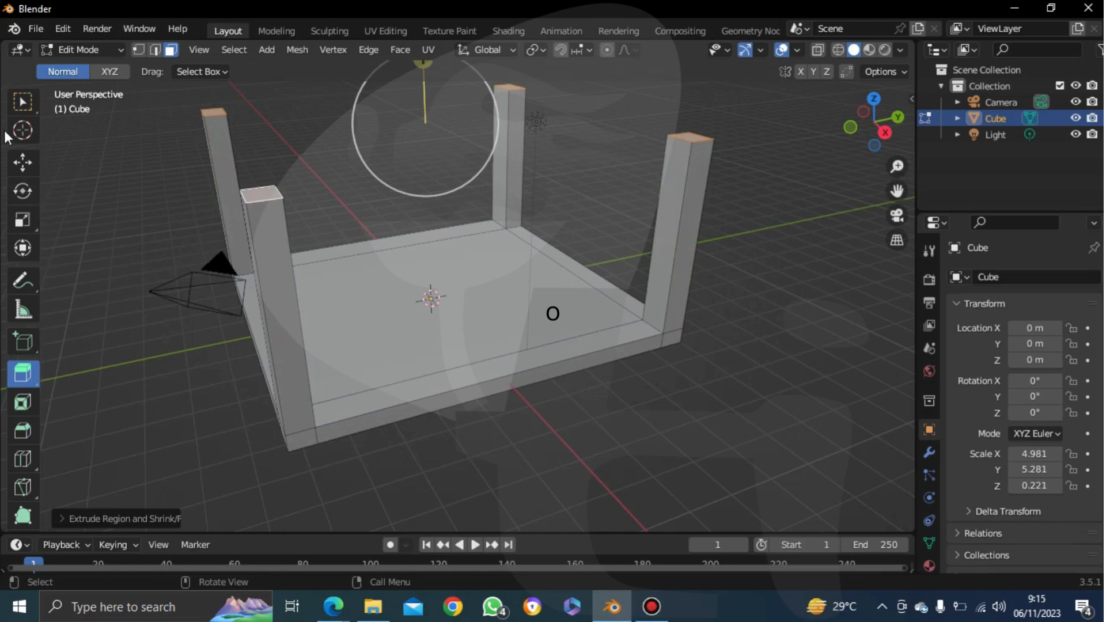
pyautogui.click(17, 109)
pyautogui.click(713, 371)
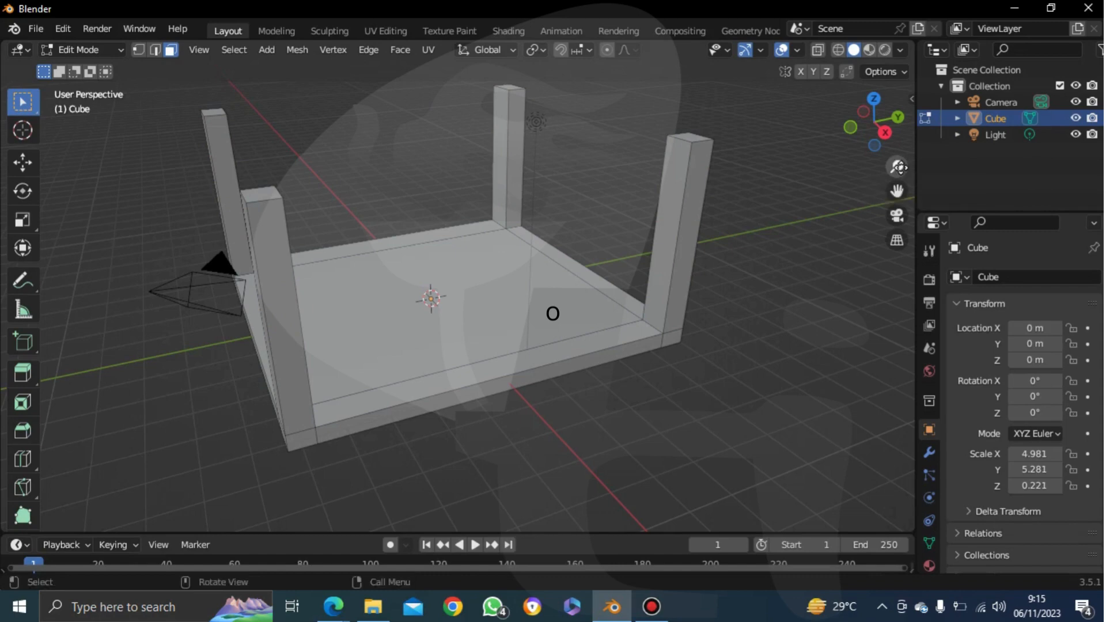
pyautogui.scroll(-4, 552, 312)
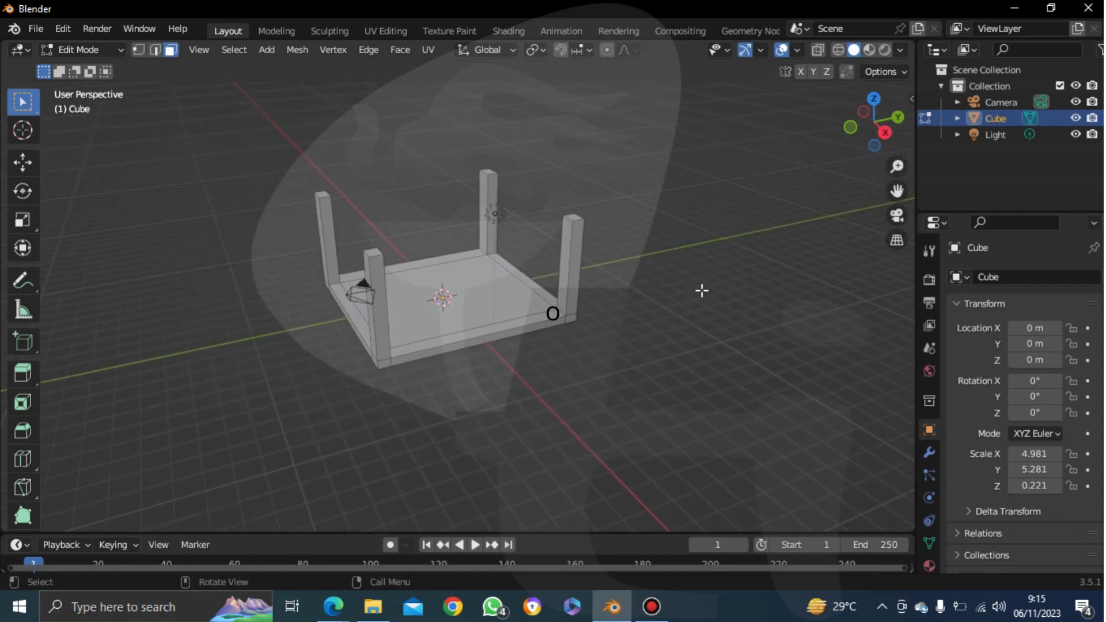
pyautogui.click(447, 309)
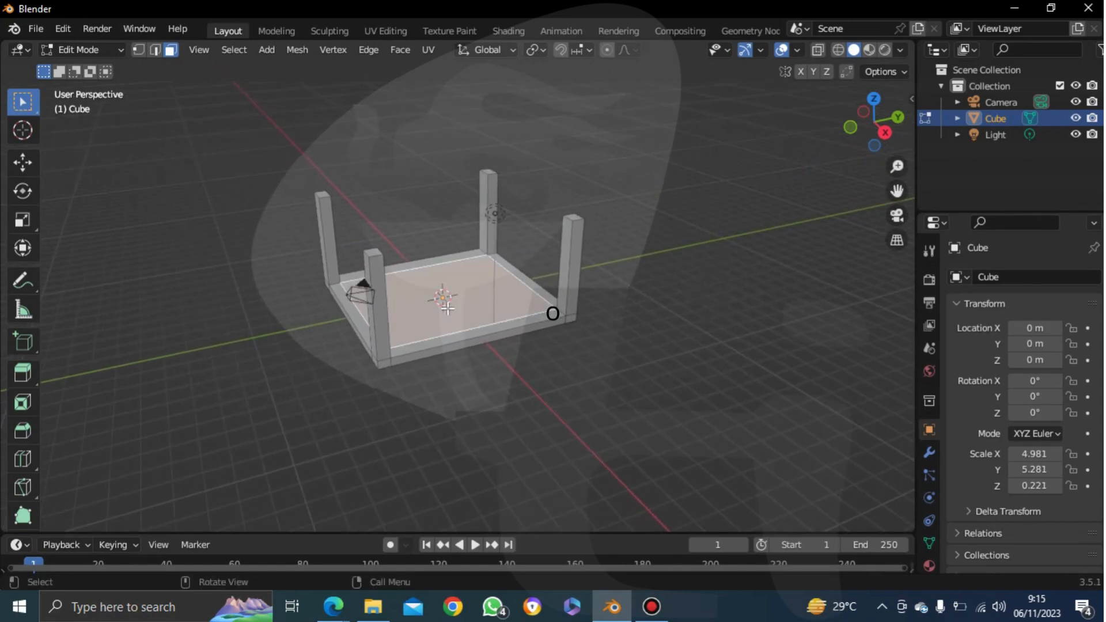
pyautogui.click(258, 377)
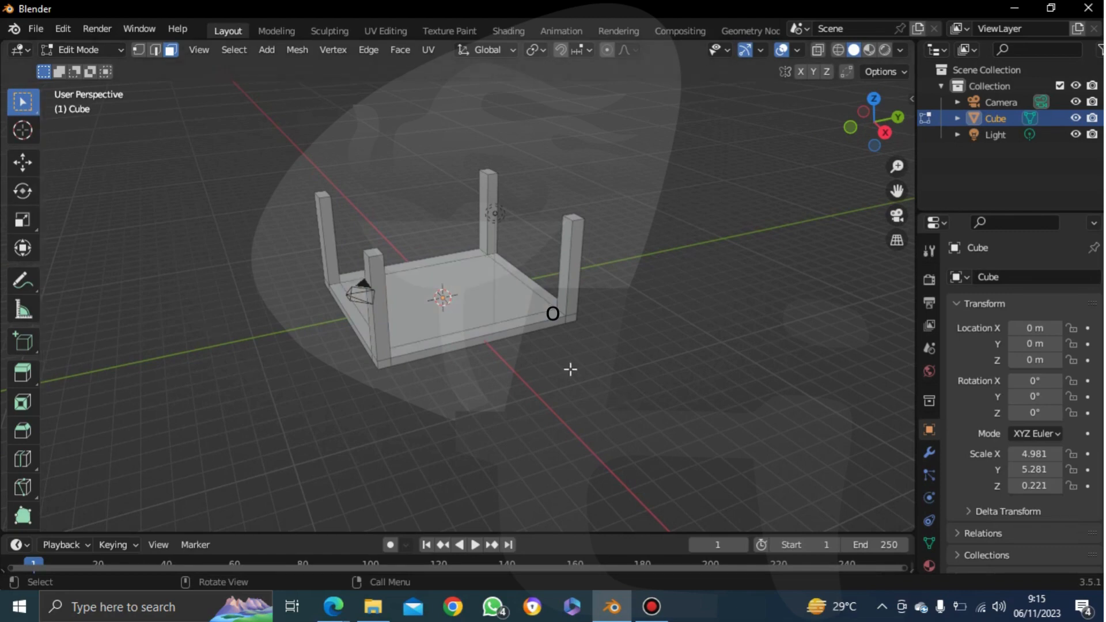
# Return to Object Mode, rotate the table about -179° around the X axis so it stands on its legs, and deselect it
pyautogui.press('Tab')
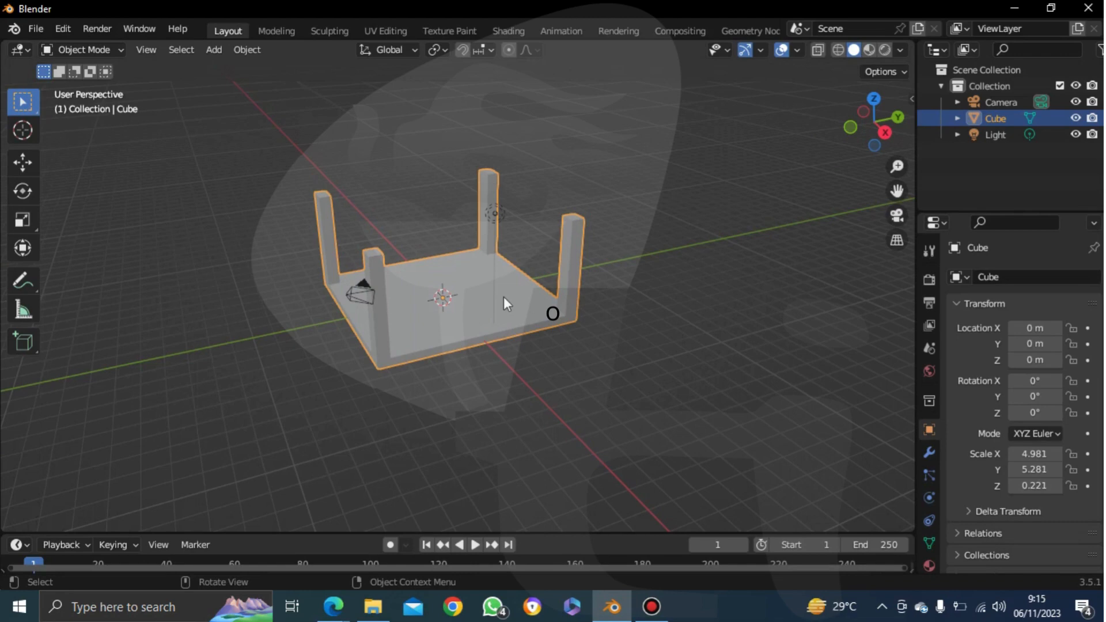
pyautogui.press('r')
pyautogui.press('x')
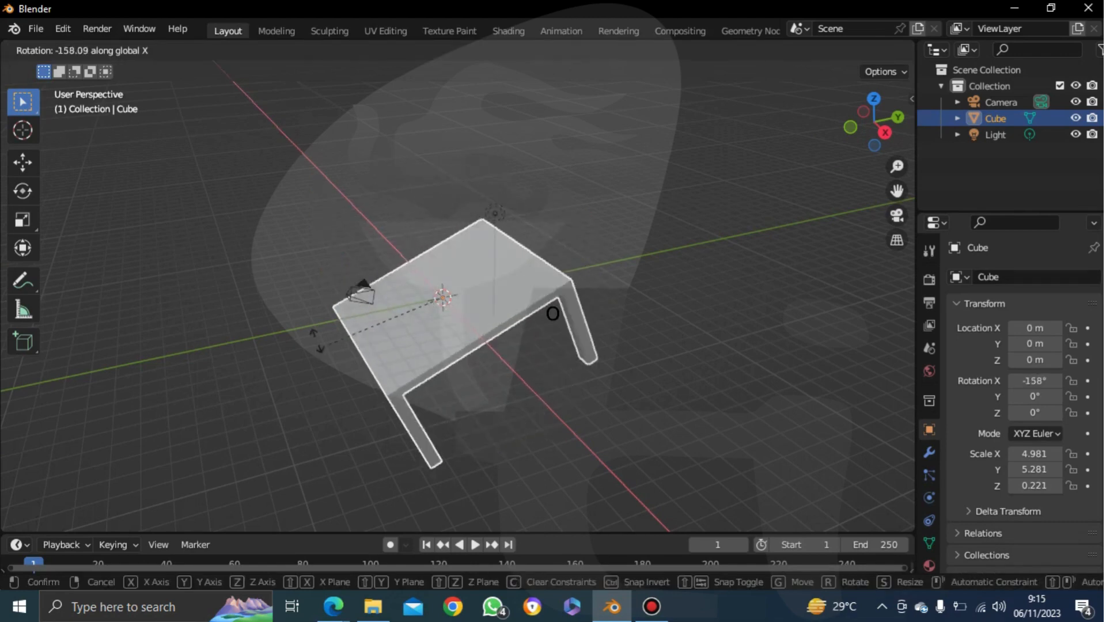
pyautogui.click(310, 301)
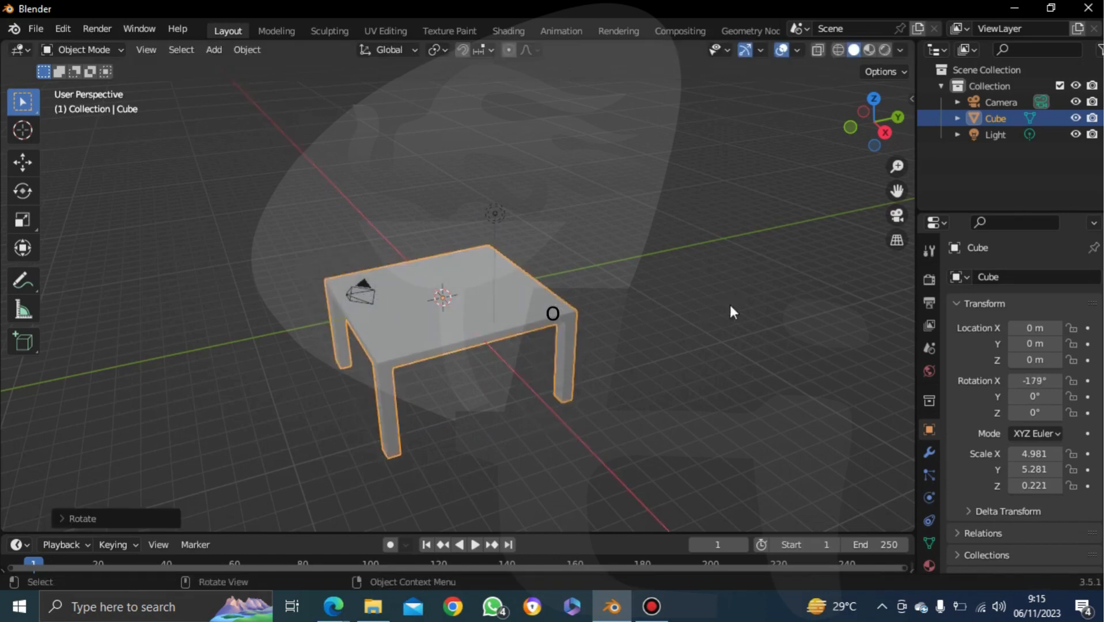
pyautogui.click(751, 306)
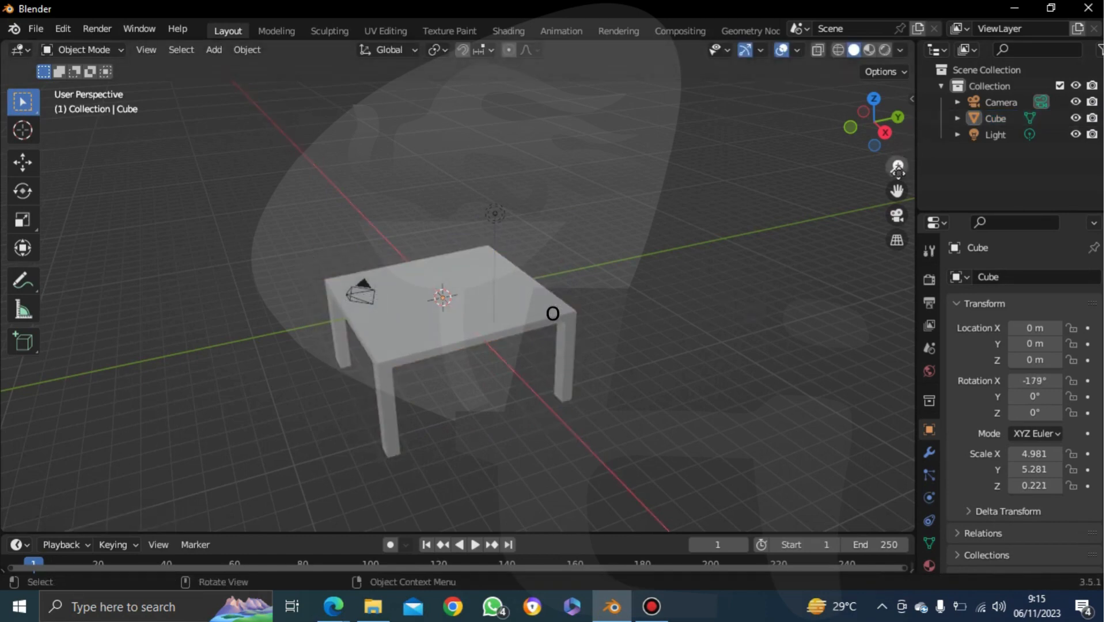
pyautogui.click(462, 321)
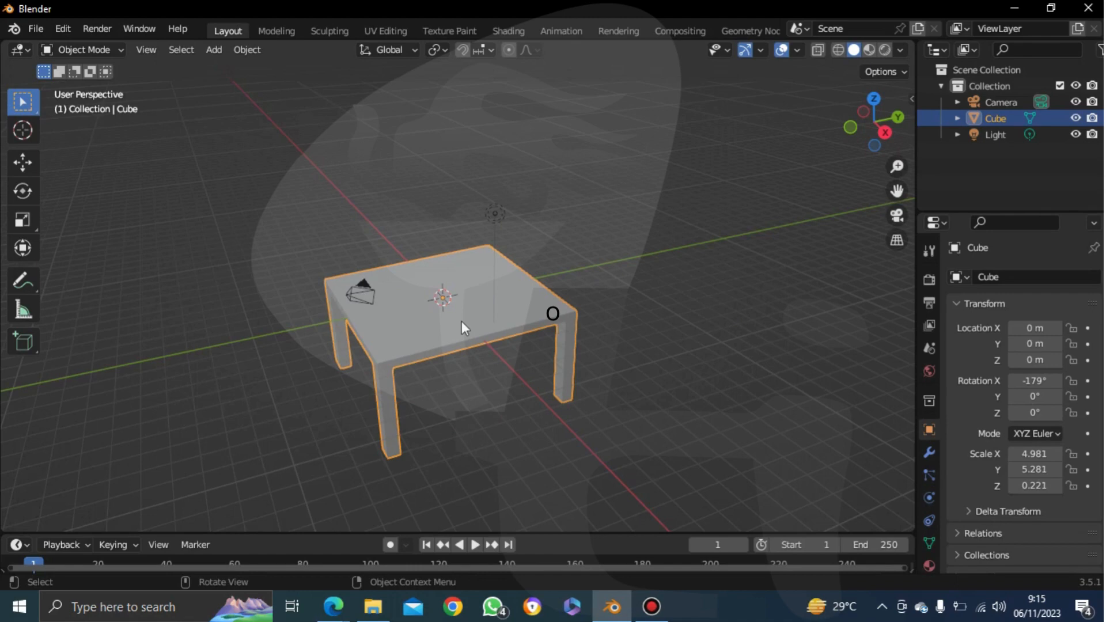
pyautogui.press('ctrl')
pyautogui.moveTo(462, 320); pyautogui.dragTo(593, 300)
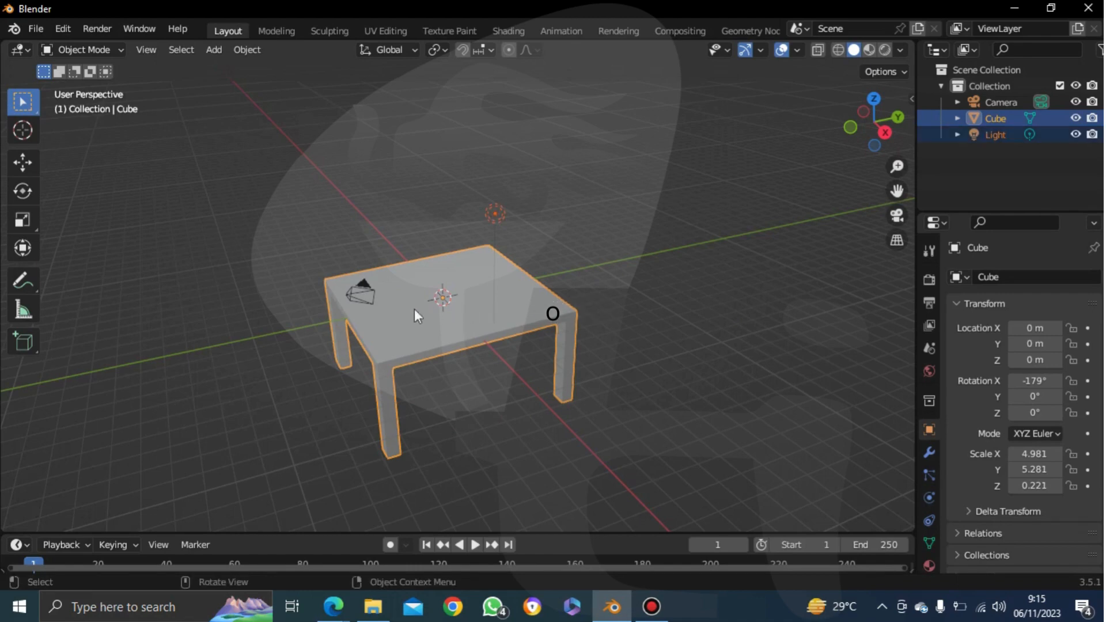
pyautogui.click(708, 269)
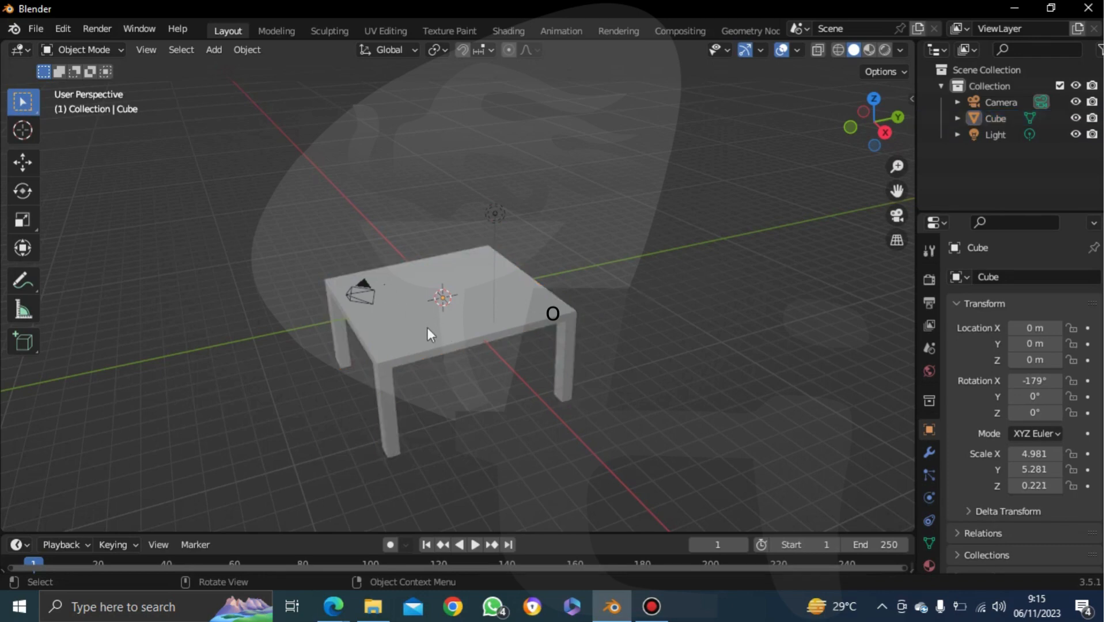
pyautogui.moveTo(427, 327); pyautogui.dragTo(637, 257)
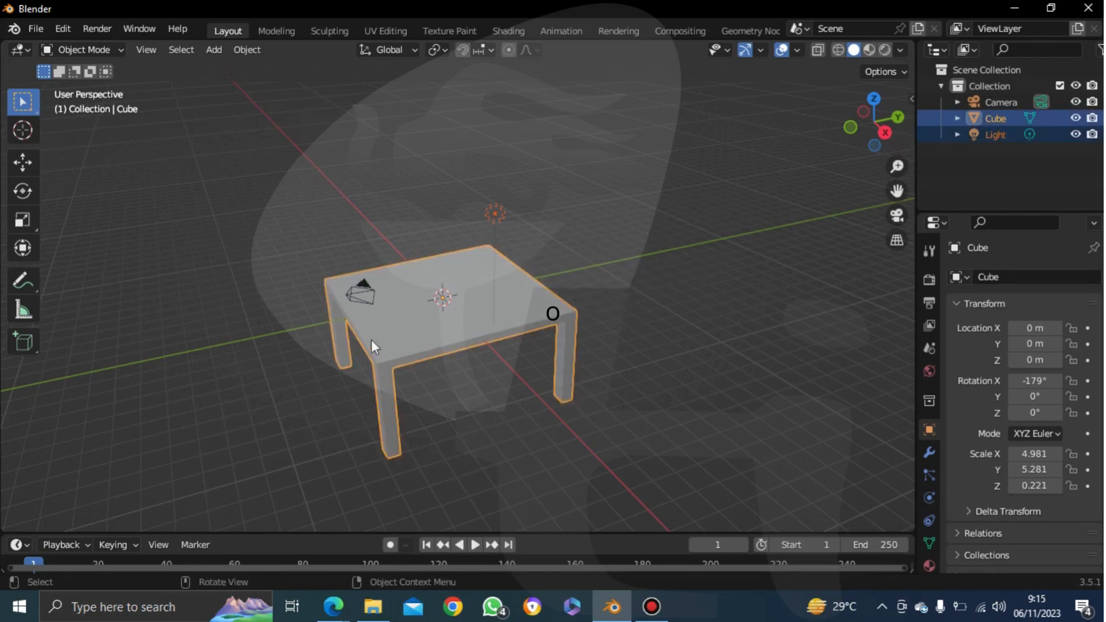
pyautogui.click(730, 269)
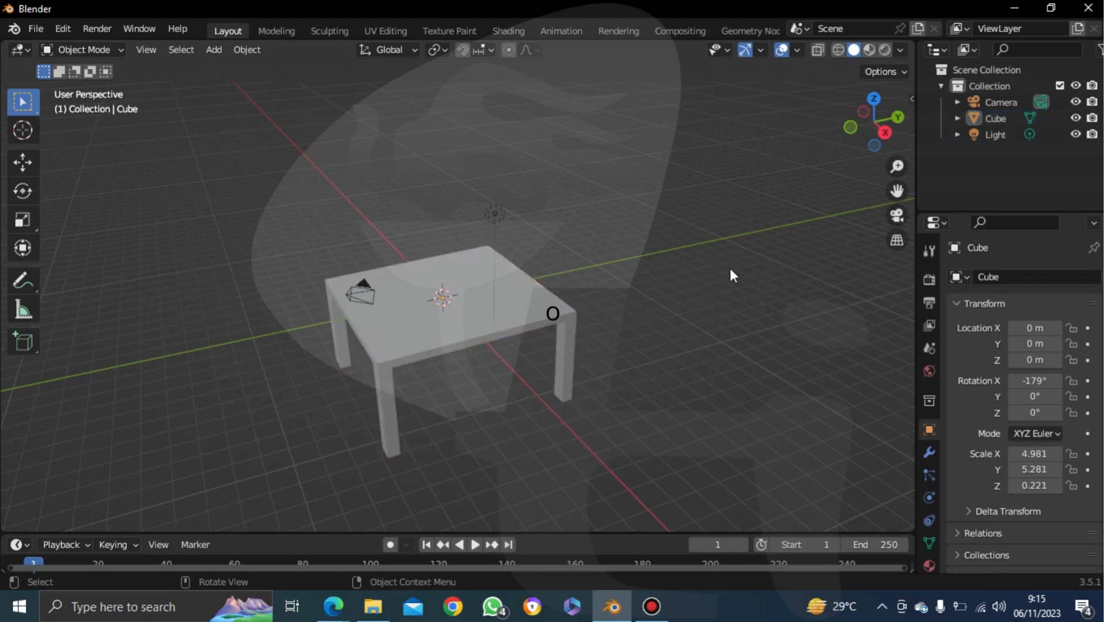
# Duplicate the table and place the copy beside the original, at about X 3.835 m, Y 12.26 m and Z 2.9033 m
pyautogui.click(438, 341)
pyautogui.rightClick(438, 341)
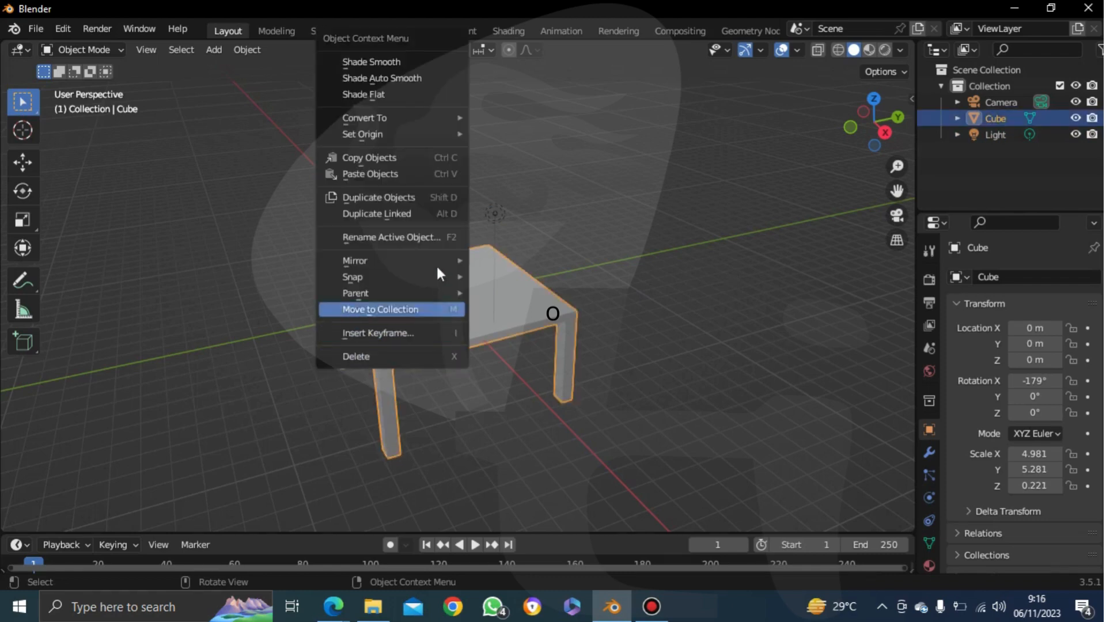
pyautogui.click(440, 197)
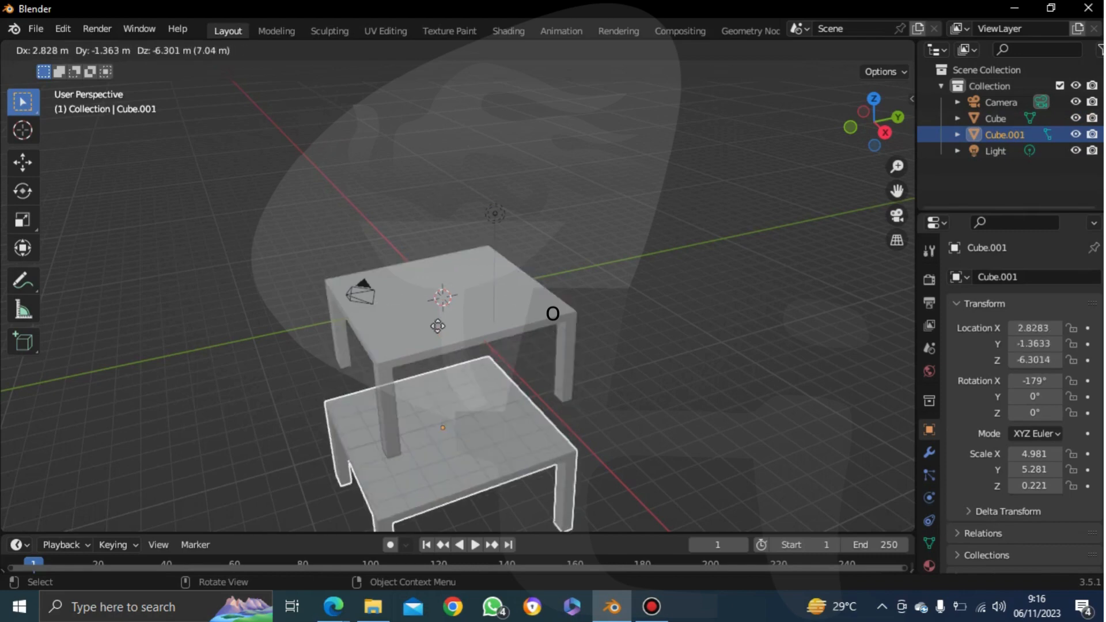
pyautogui.click(674, 131)
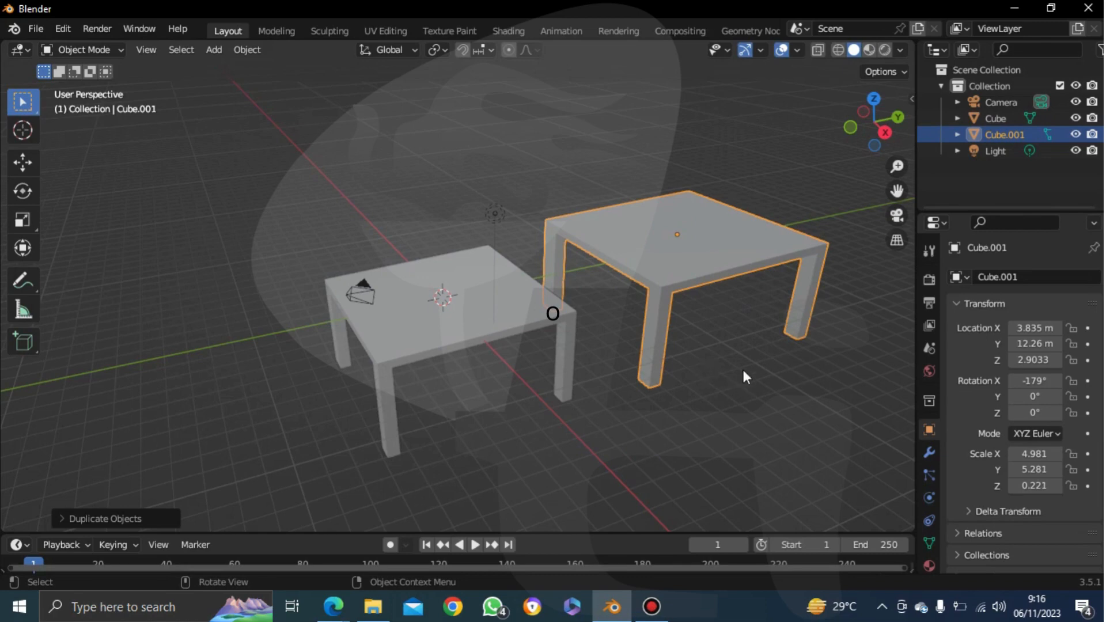
# Switch the duplicated table to Edit Mode
pyautogui.moveTo(896, 191); pyautogui.dragTo(606, 241)
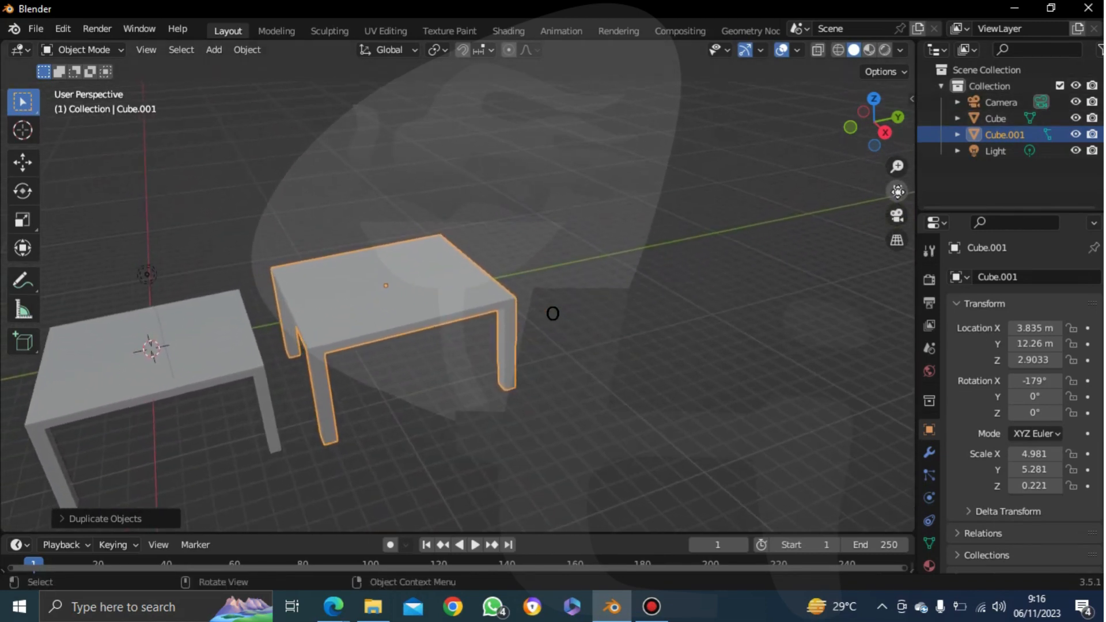
pyautogui.click(398, 285)
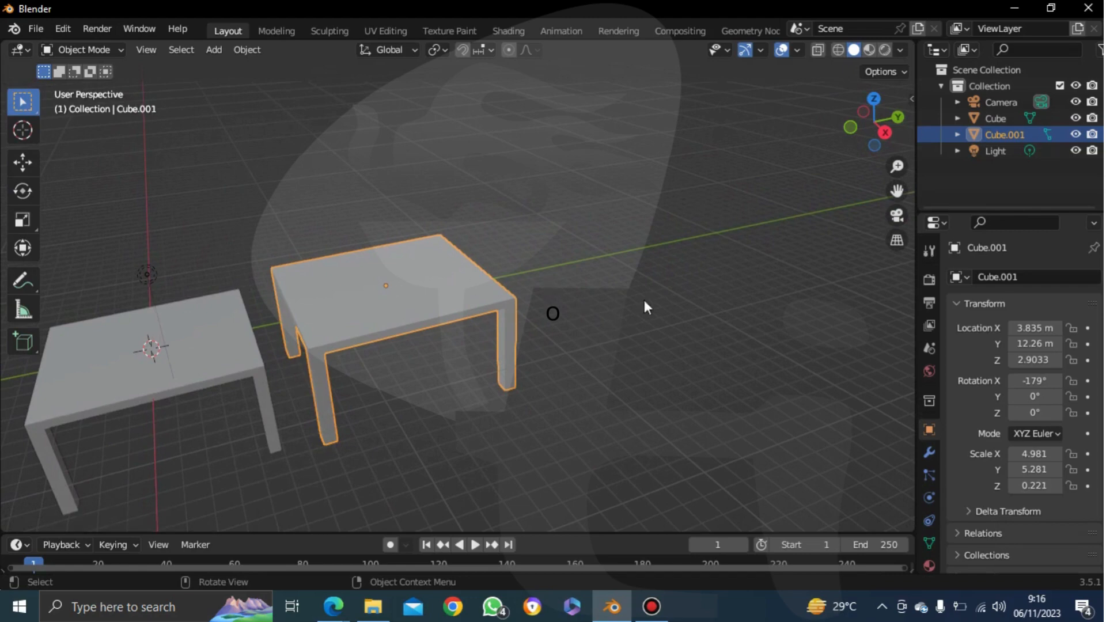
pyautogui.moveTo(898, 192); pyautogui.dragTo(897, 192)
pyautogui.moveTo(413, 301); pyautogui.dragTo(480, 317)
pyautogui.moveTo(898, 189); pyautogui.dragTo(950, 181)
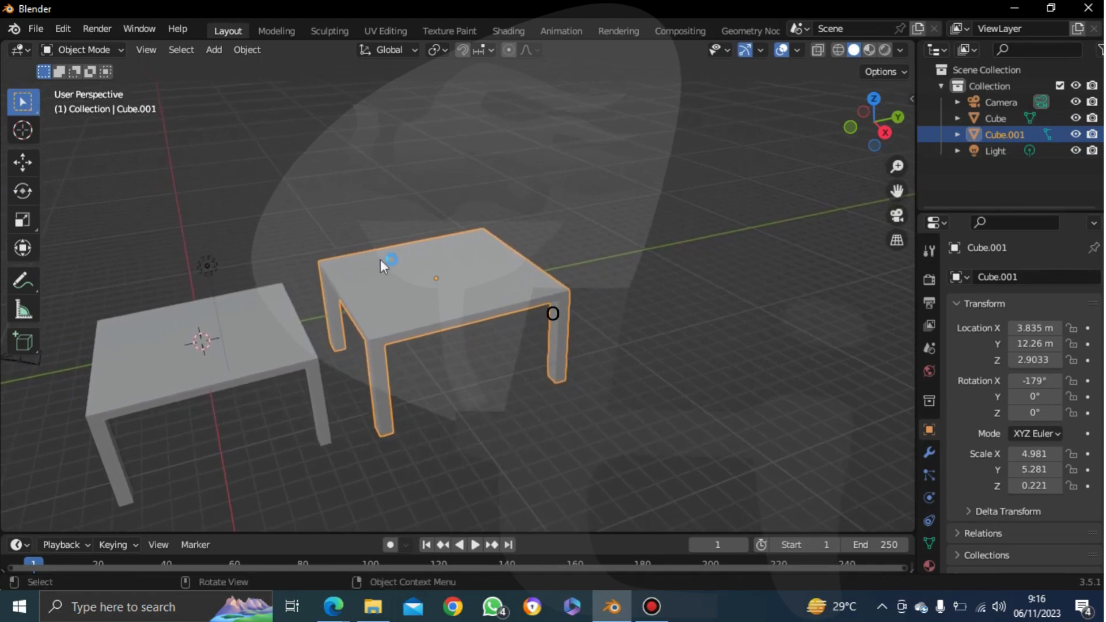
pyautogui.press('Tab')
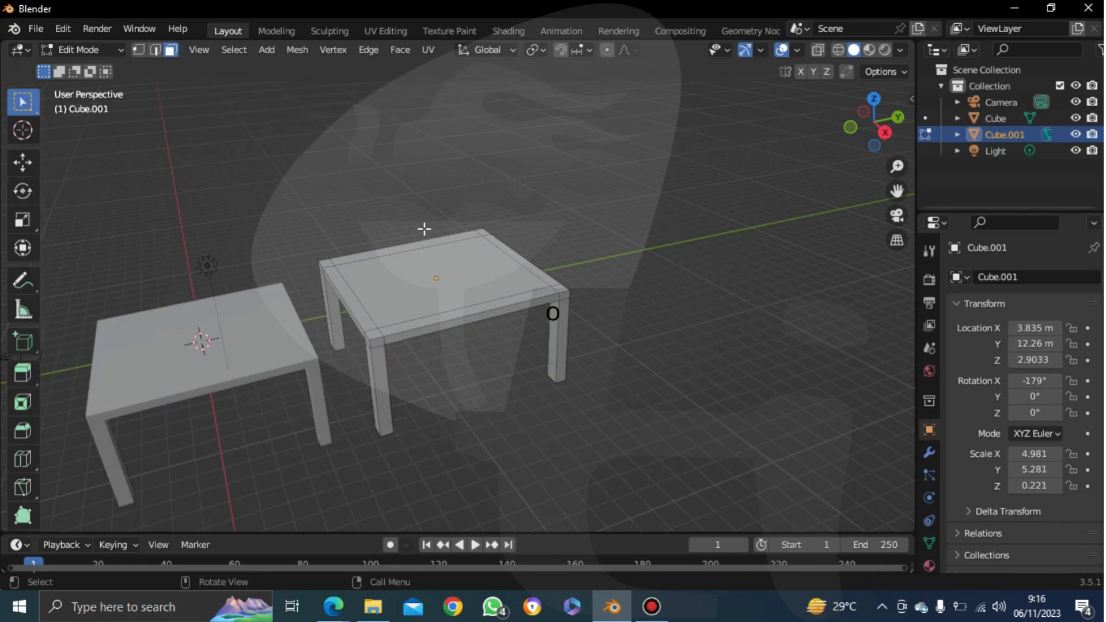
# Select the three top faces along the copy's back edge, extrude them upward along their normals as a tall backrest, and deselect them
pyautogui.click(326, 265)
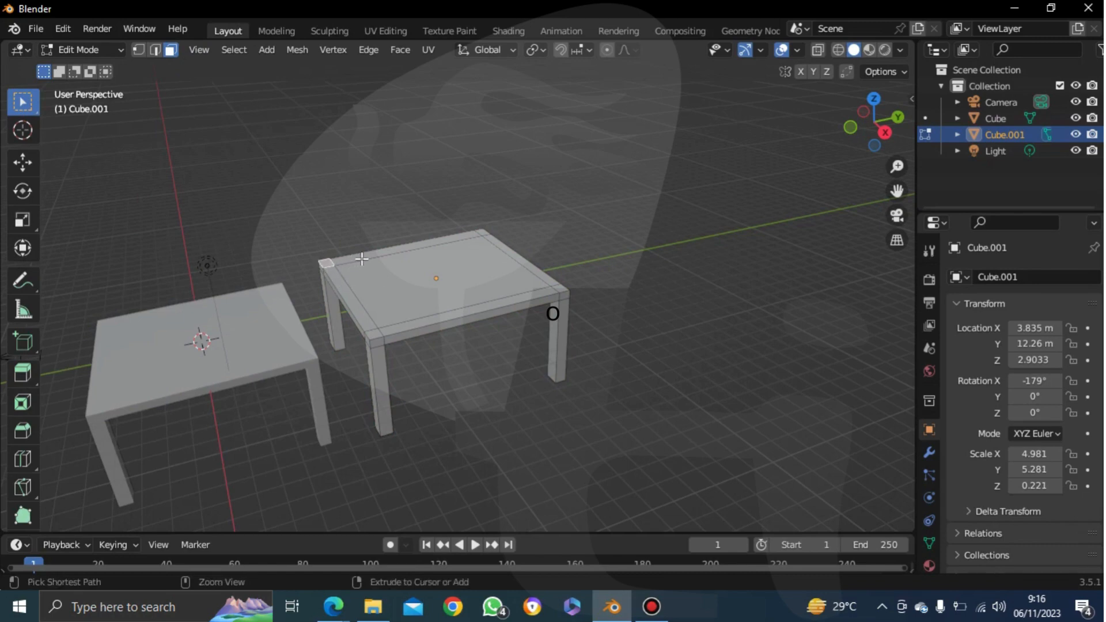
pyautogui.keyDown('ctrl'); pyautogui.click(471, 230); pyautogui.keyUp('ctrl')
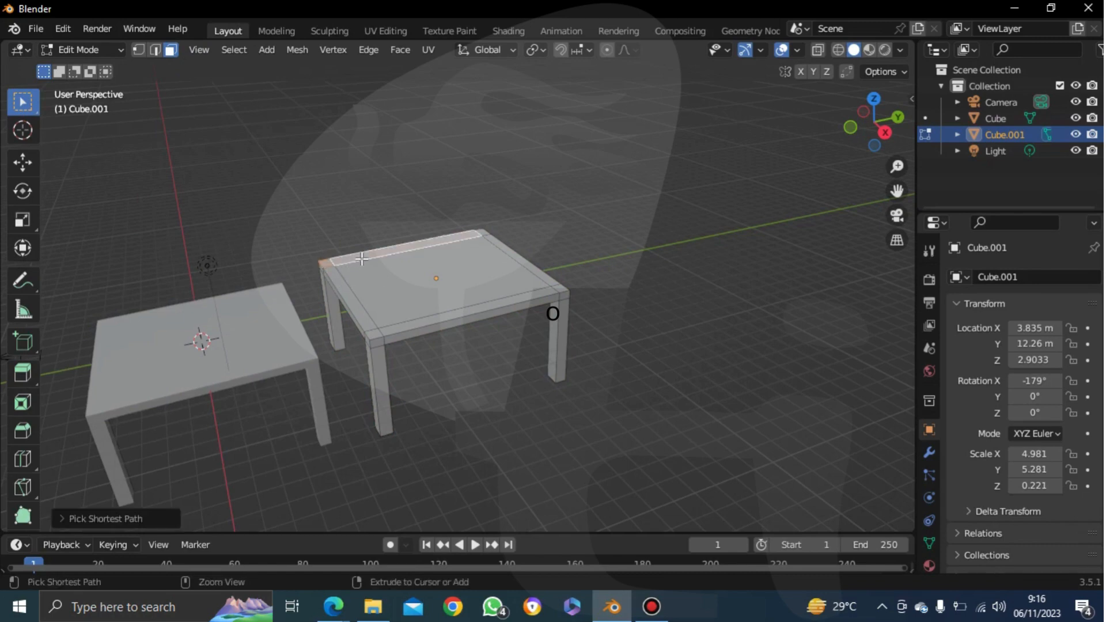
pyautogui.keyDown('ctrl'); pyautogui.click(482, 230); pyautogui.keyUp('ctrl')
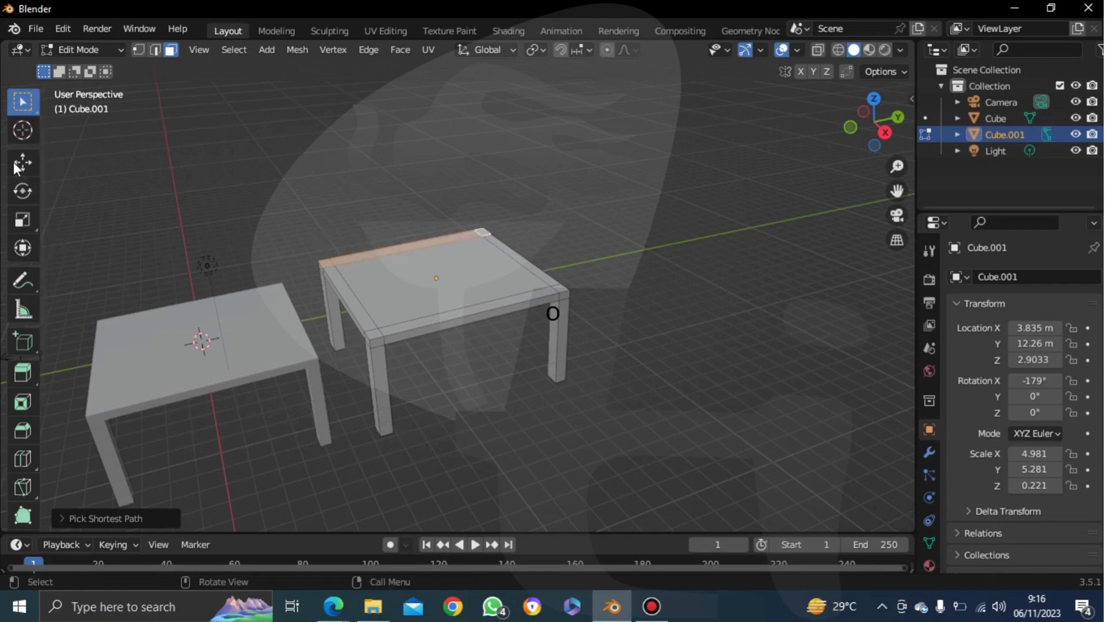
pyautogui.click(21, 374)
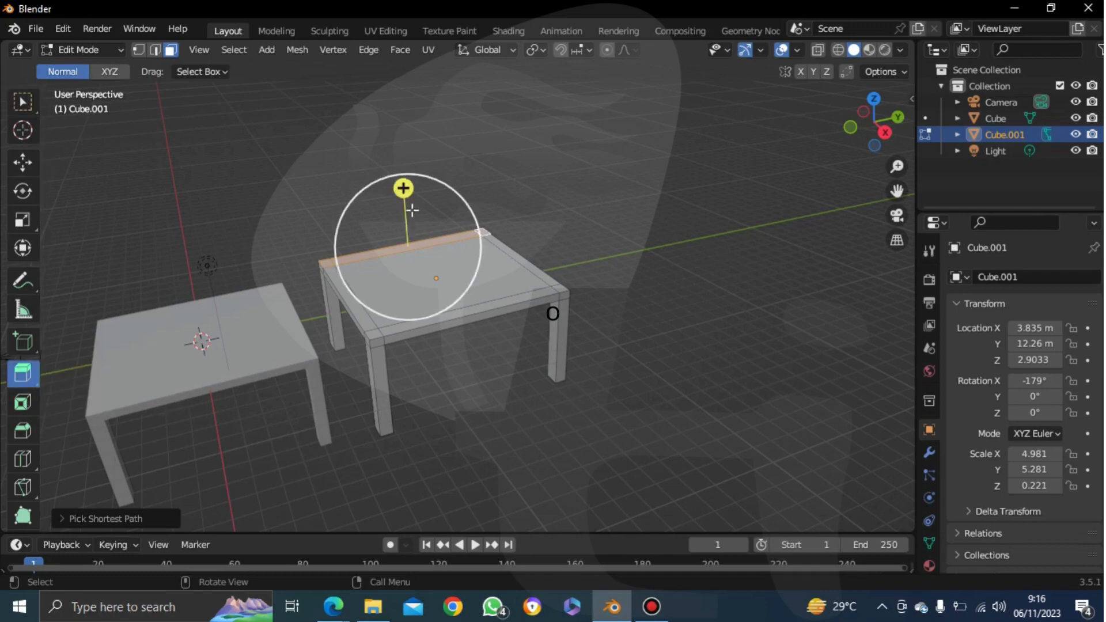
pyautogui.rightClick(378, 246)
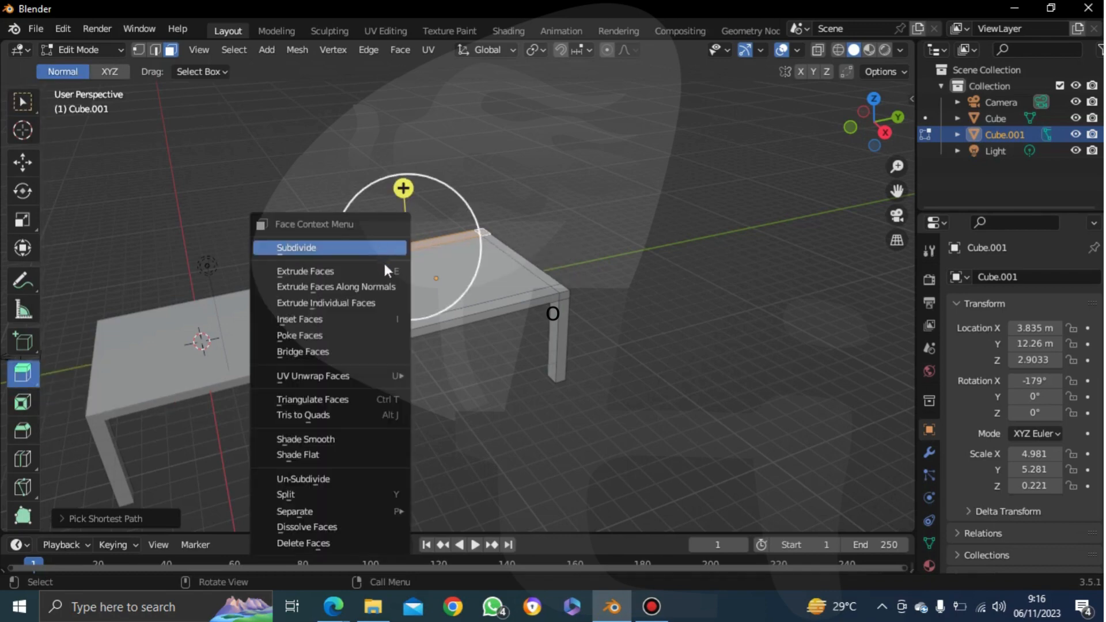
pyautogui.click(386, 280)
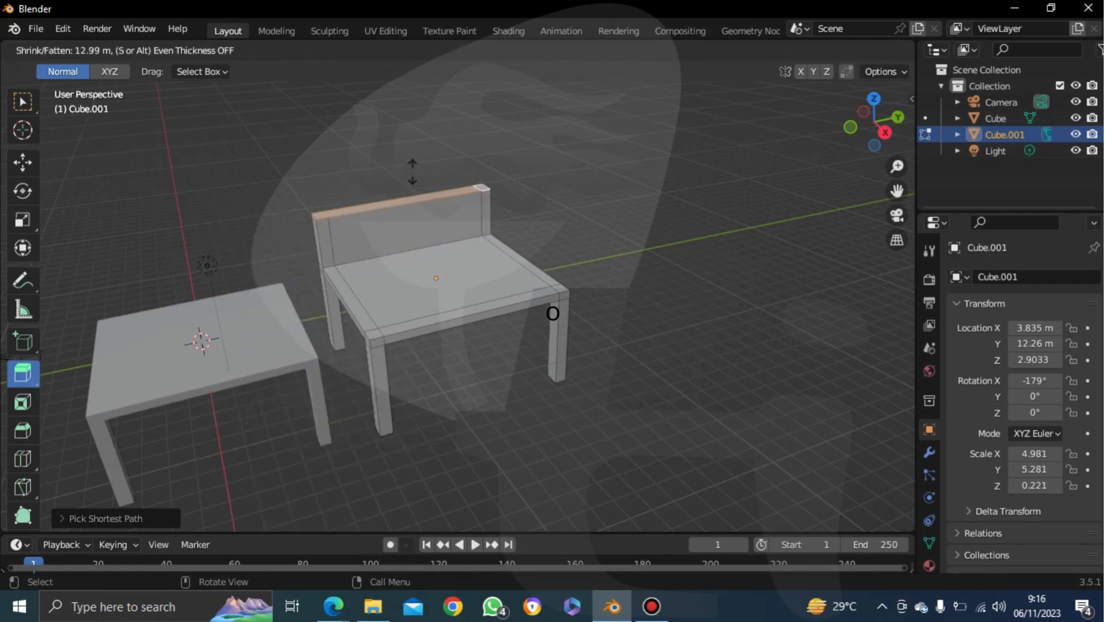
pyautogui.click(364, 339)
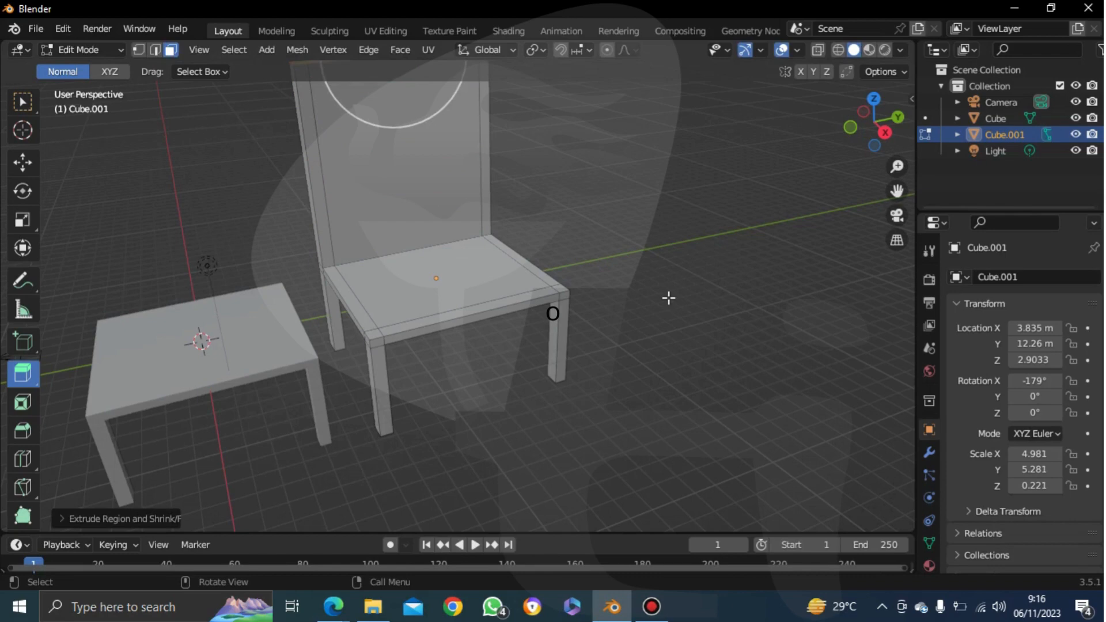
pyautogui.scroll(1, 668, 298)
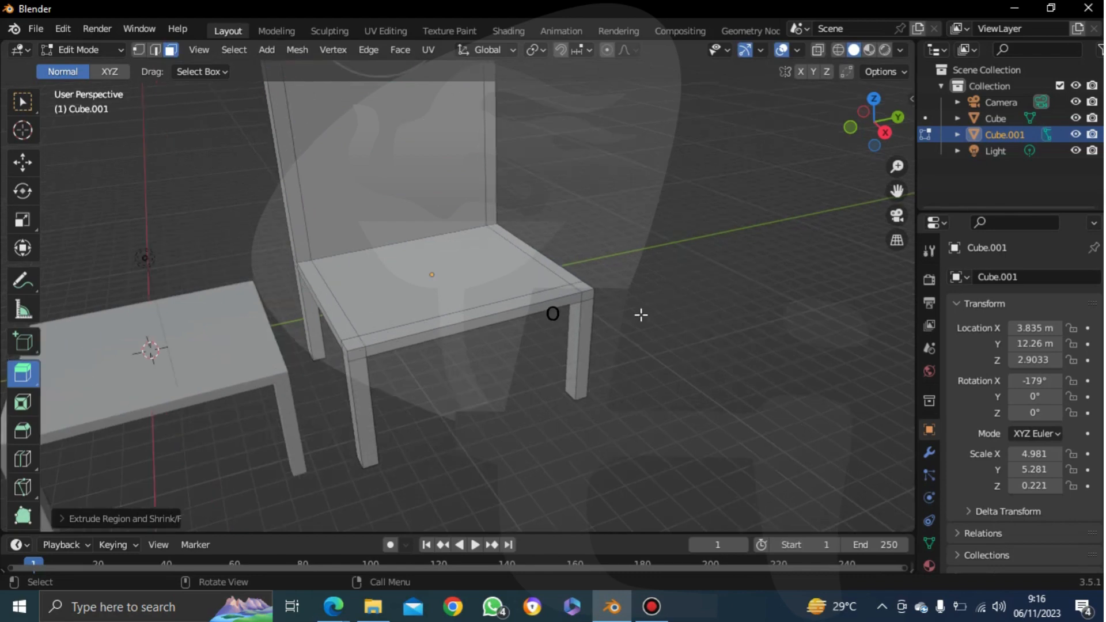
pyautogui.moveTo(897, 167); pyautogui.dragTo(896, 254)
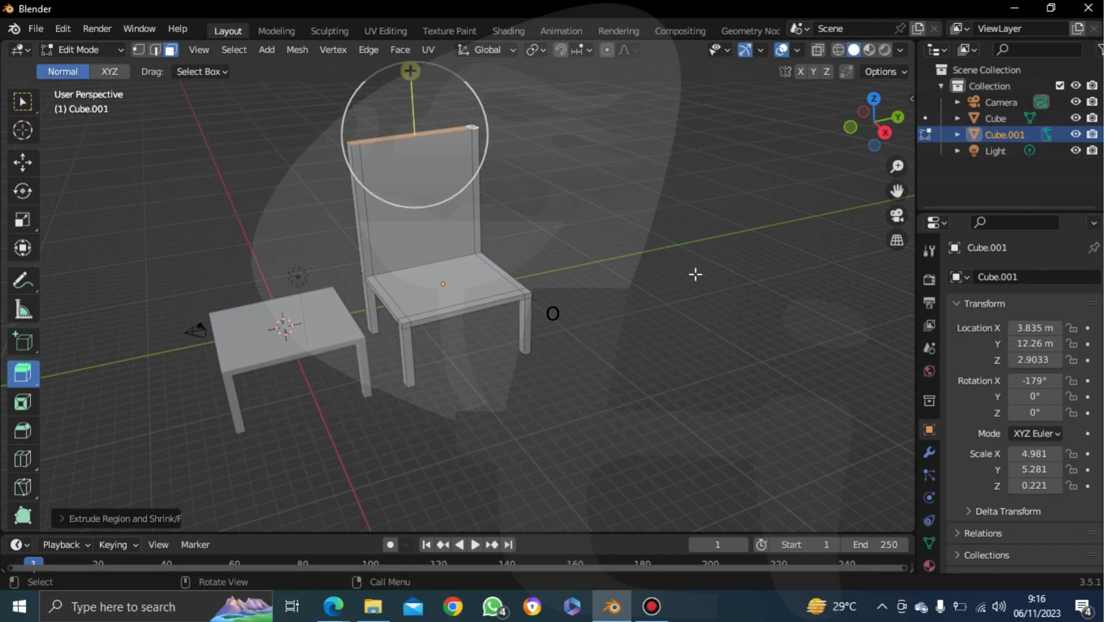
pyautogui.click(695, 274)
pyautogui.click(23, 102)
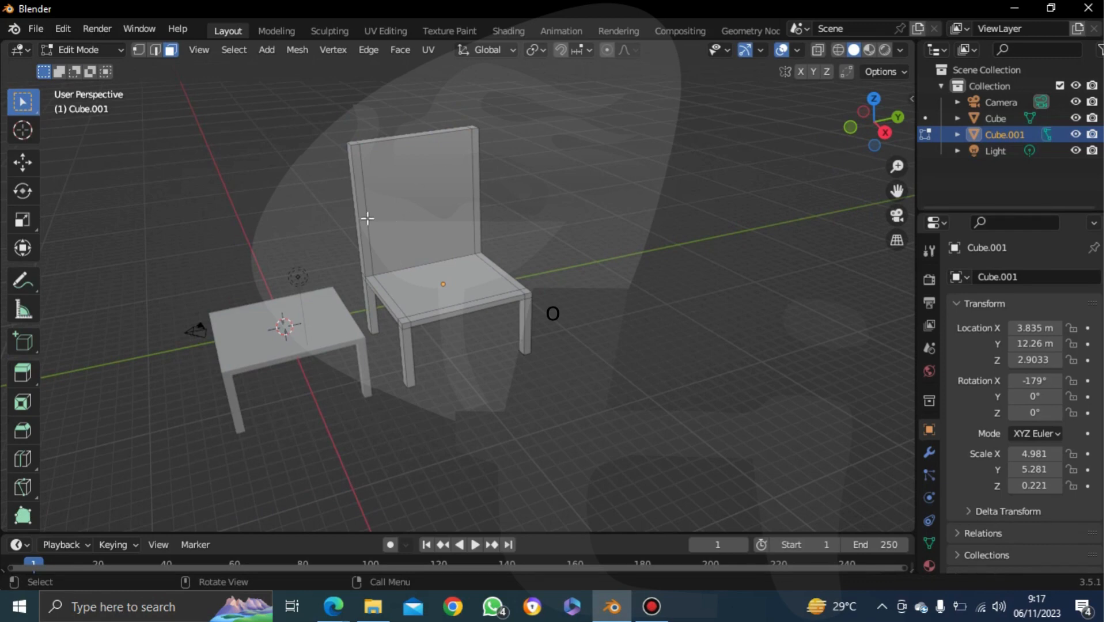
# Add two single horizontal loop cuts close together across the middle of the backrest
pyautogui.click(23, 461)
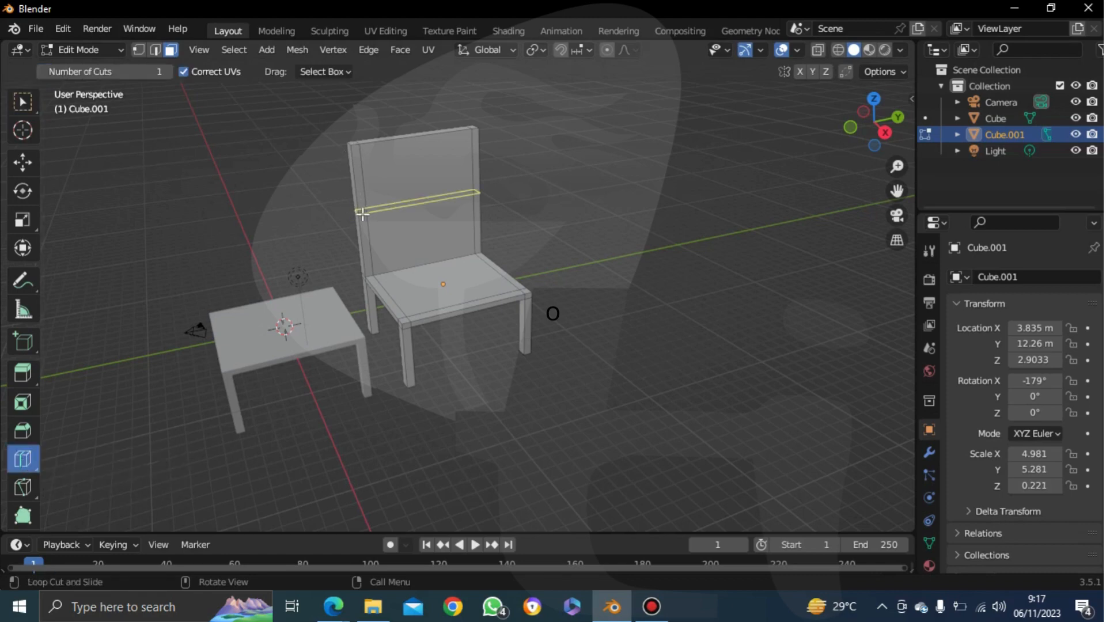
pyautogui.moveTo(361, 213)
pyautogui.mouseDown()
pyautogui.moveTo(362, 183)
pyautogui.moveTo(371, 210)
pyautogui.mouseUp()
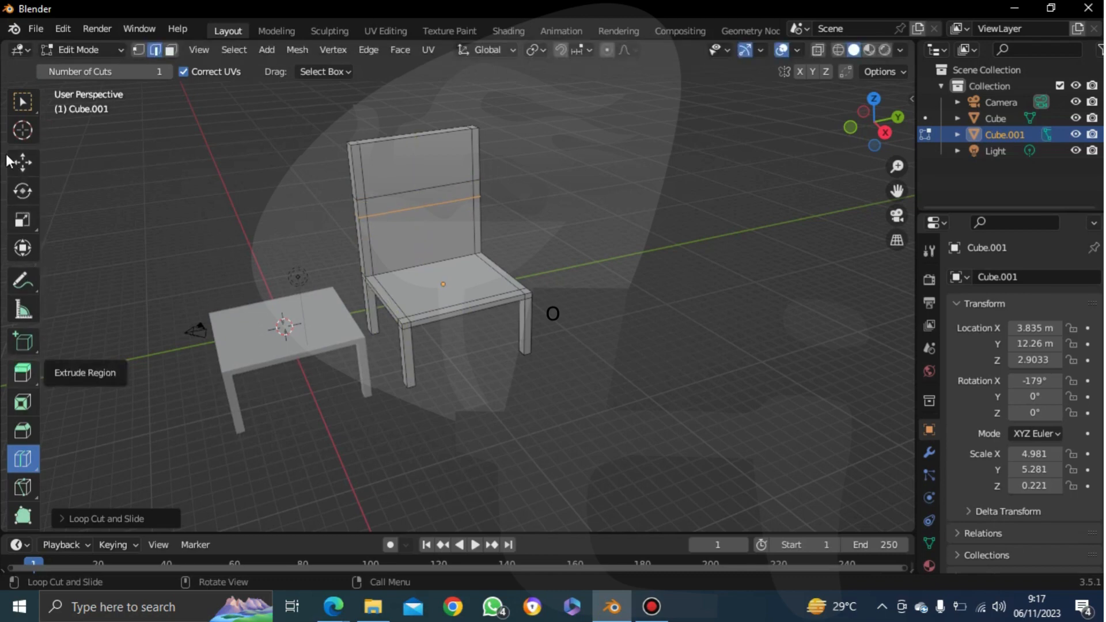
pyautogui.click(22, 104)
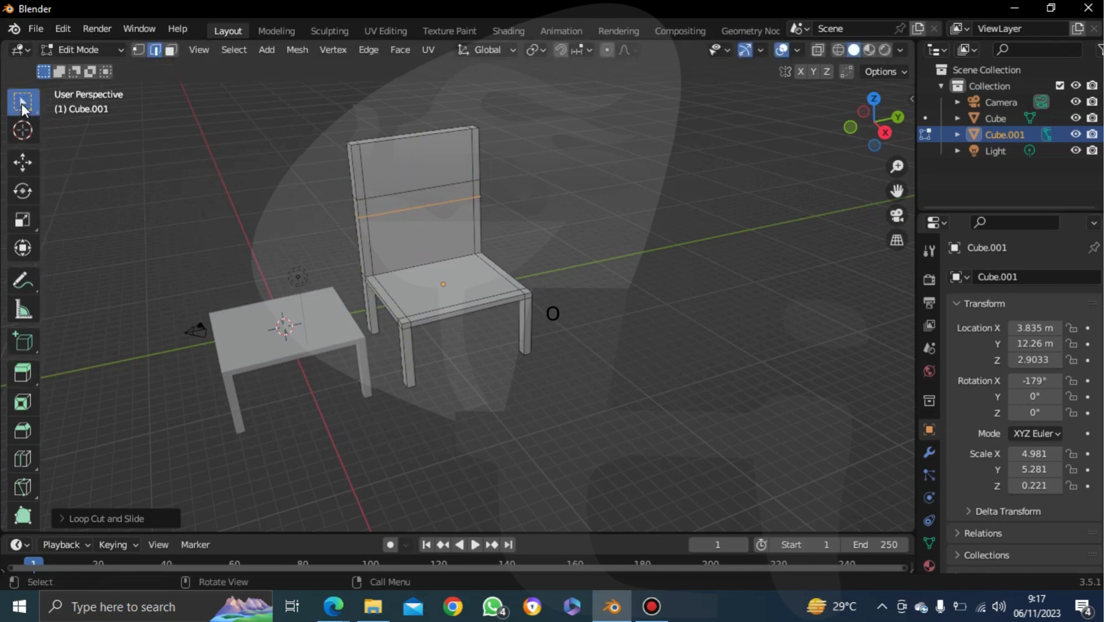
# Select the two narrow front faces between the backrest's loop cuts, extrude them along their normals about 1.7 m as armrests, and deselect them
pyautogui.click(360, 207)
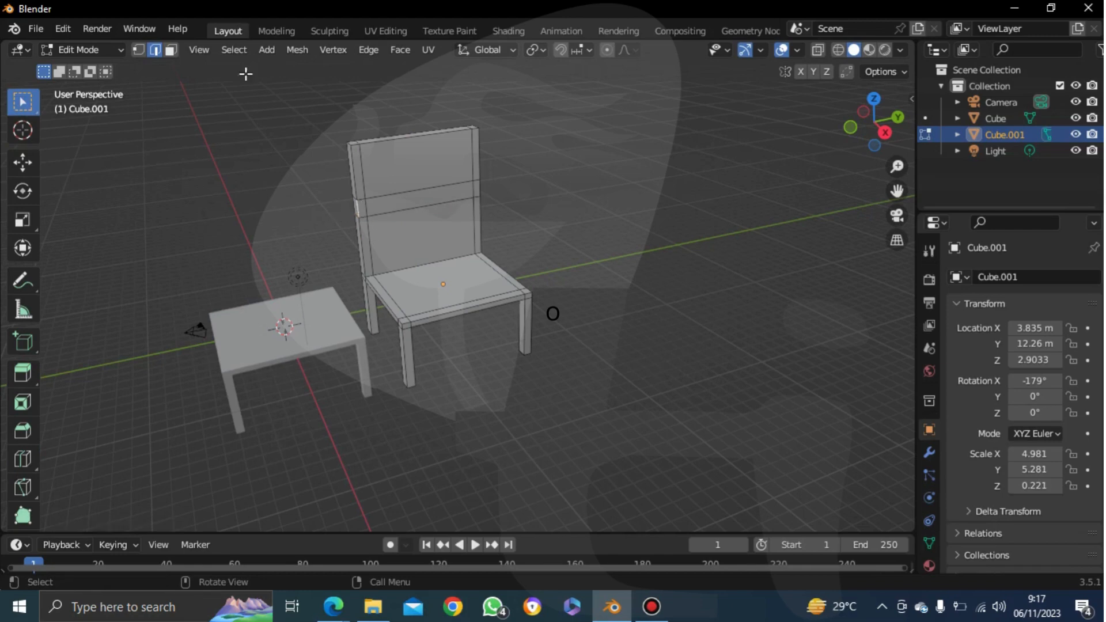
pyautogui.click(170, 49)
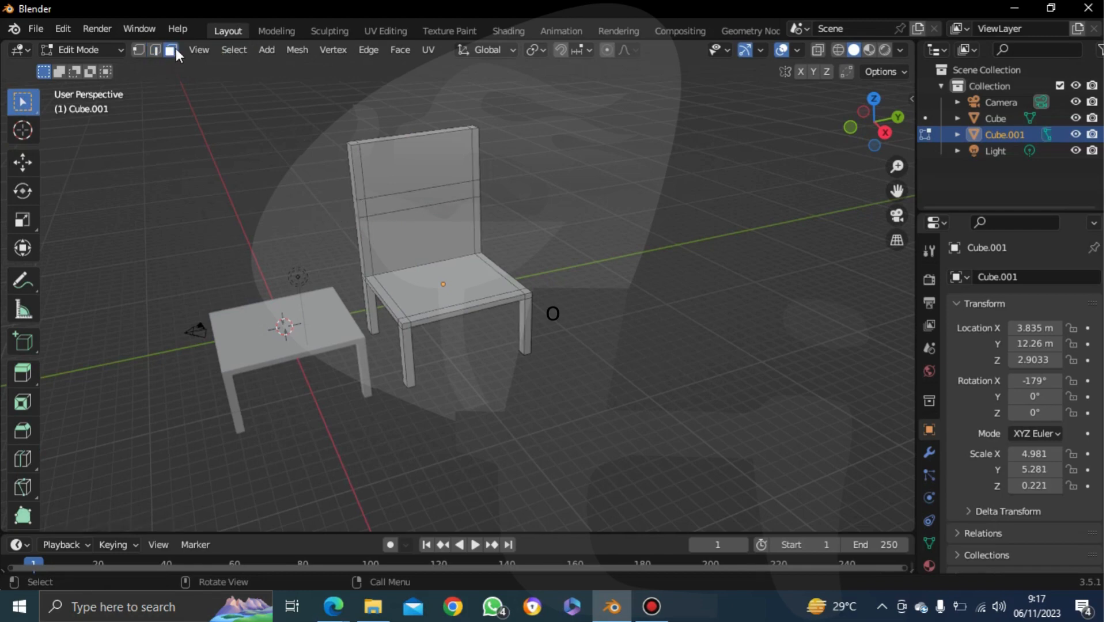
pyautogui.click(361, 206)
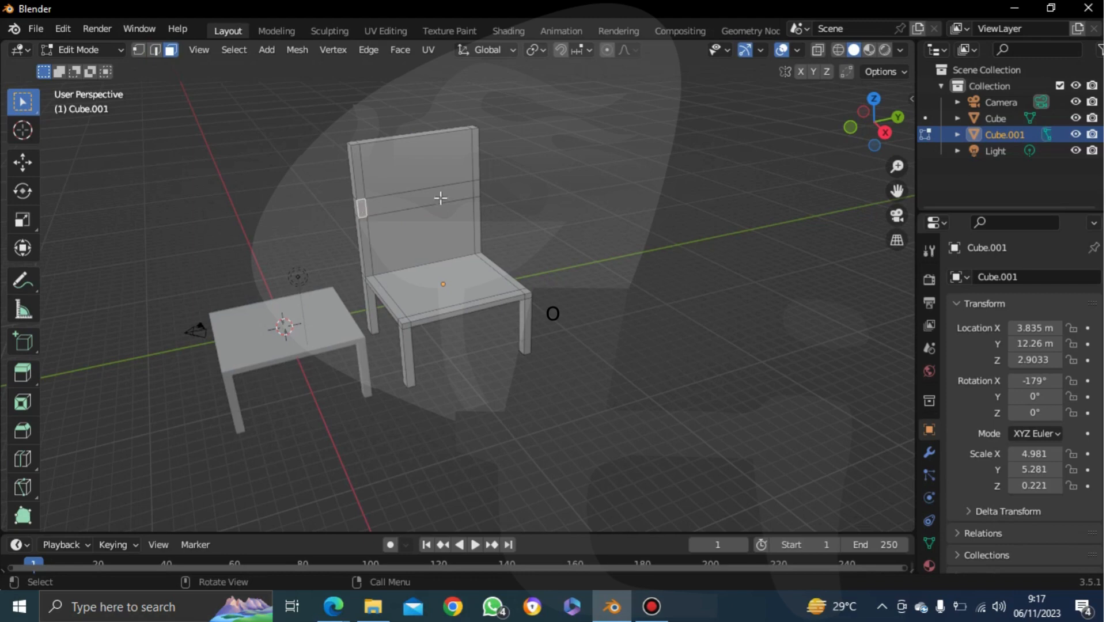
pyautogui.keyDown('shift'); pyautogui.click(477, 191); pyautogui.keyUp('shift')
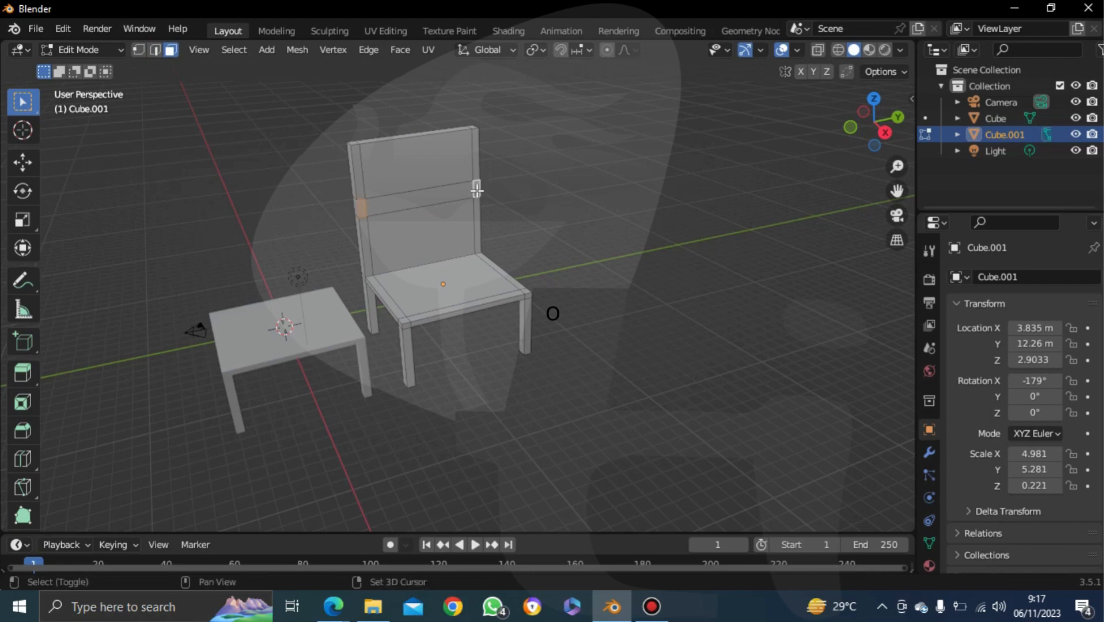
pyautogui.click(24, 370)
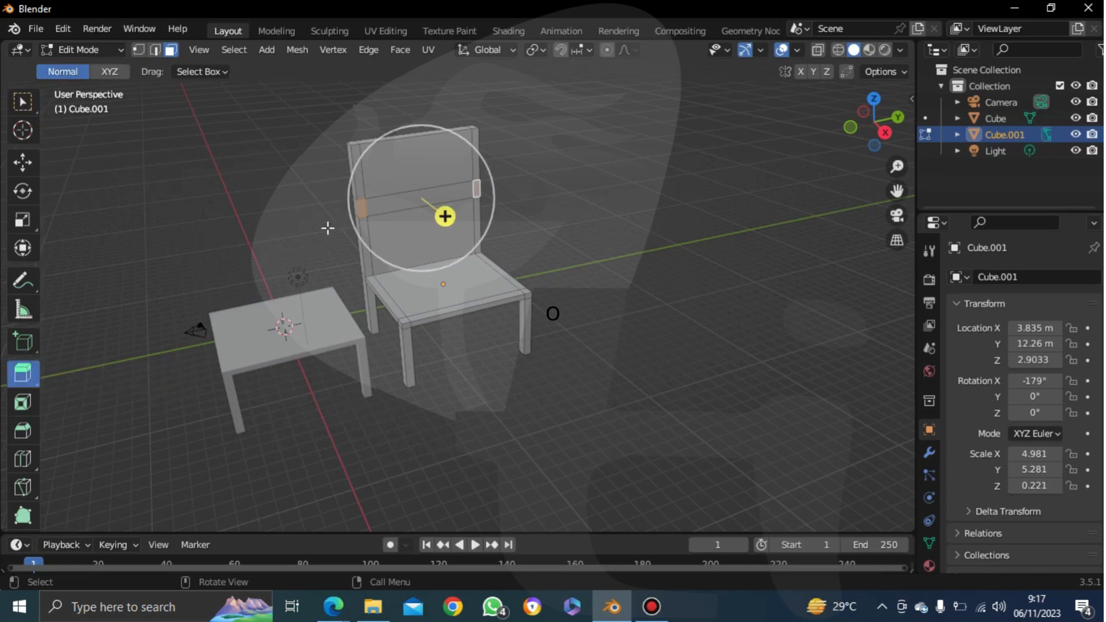
pyautogui.rightClick(362, 214)
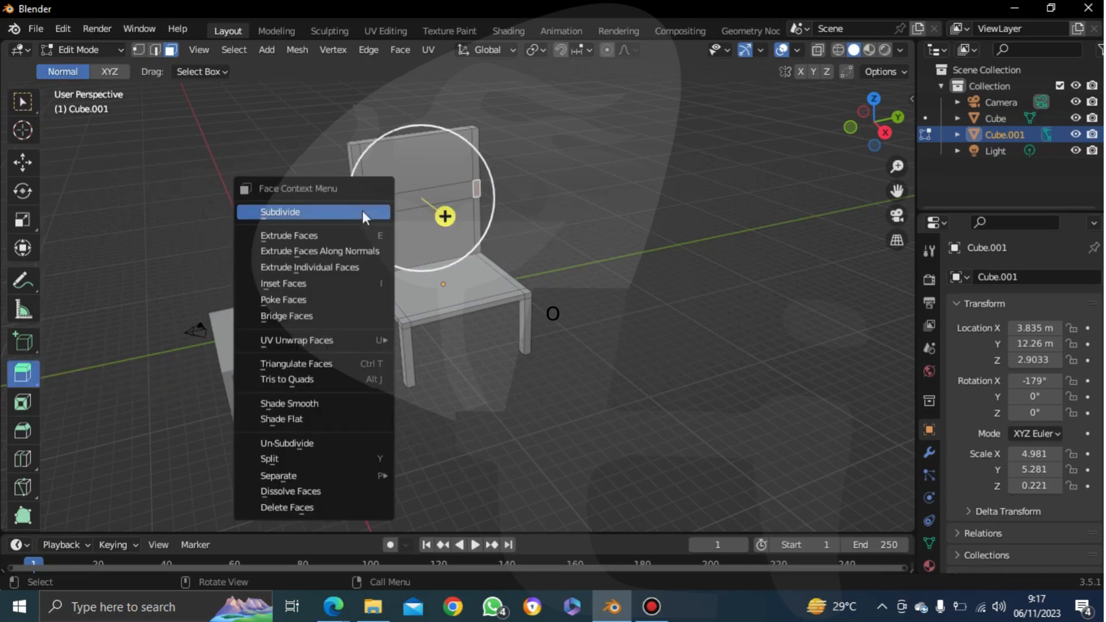
pyautogui.click(367, 251)
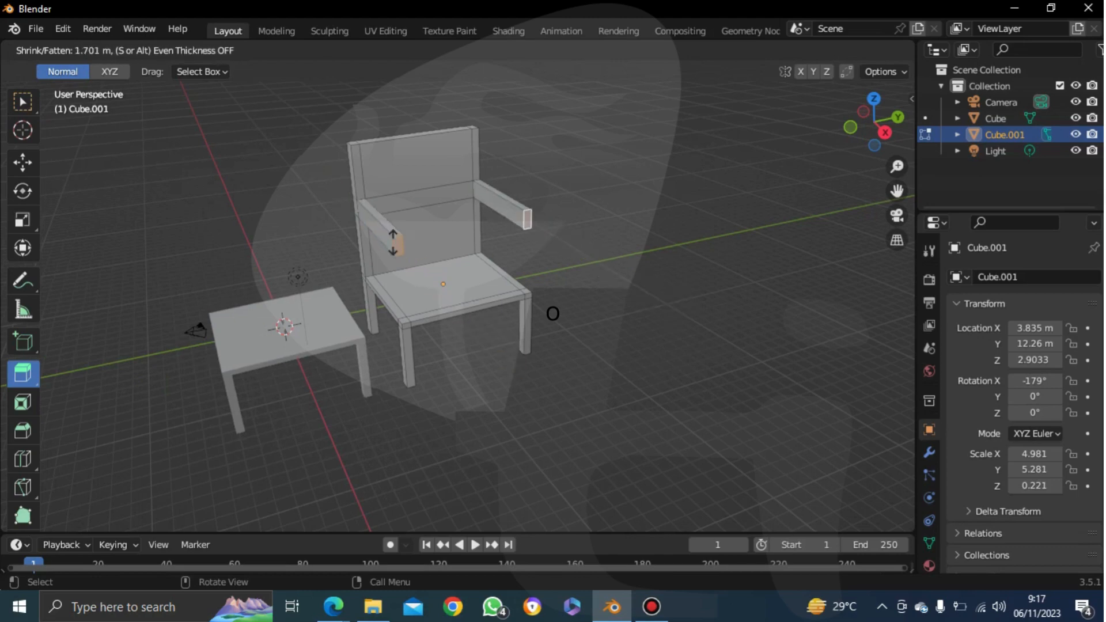
pyautogui.click(391, 246)
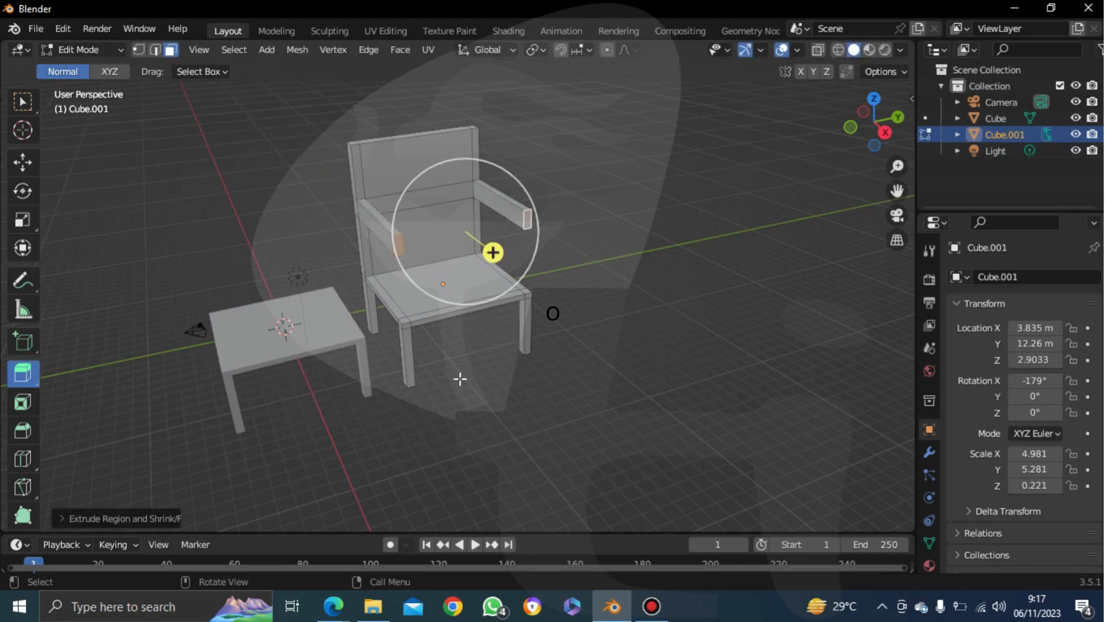
pyautogui.click(689, 309)
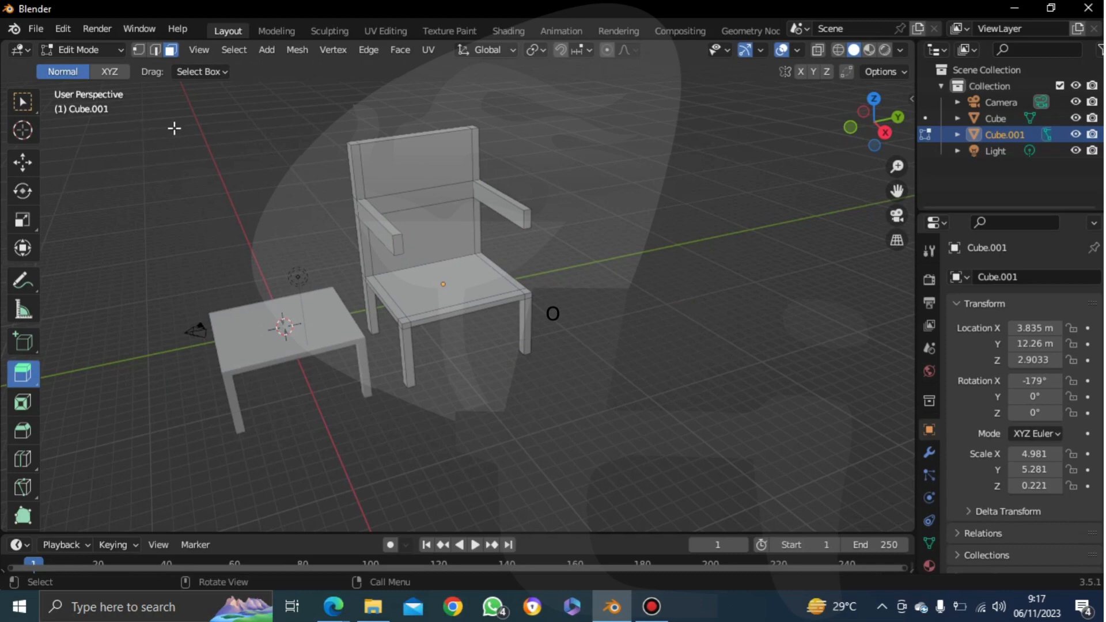
# View the deselected chair in Object Mode, and return it to Edit Mode
pyautogui.press('Tab')
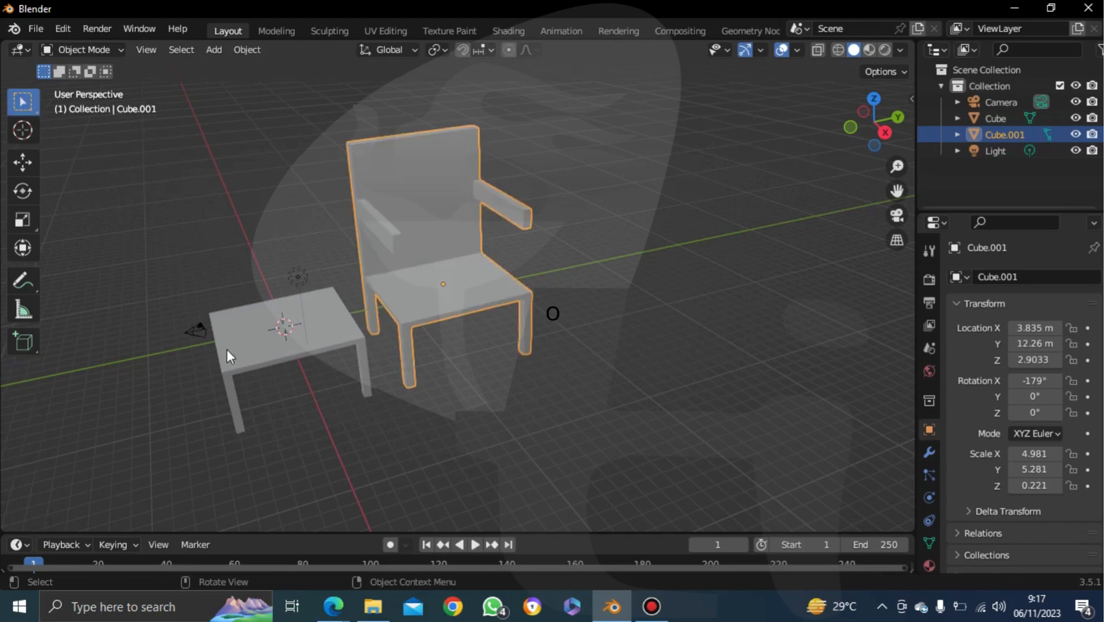
pyautogui.click(632, 290)
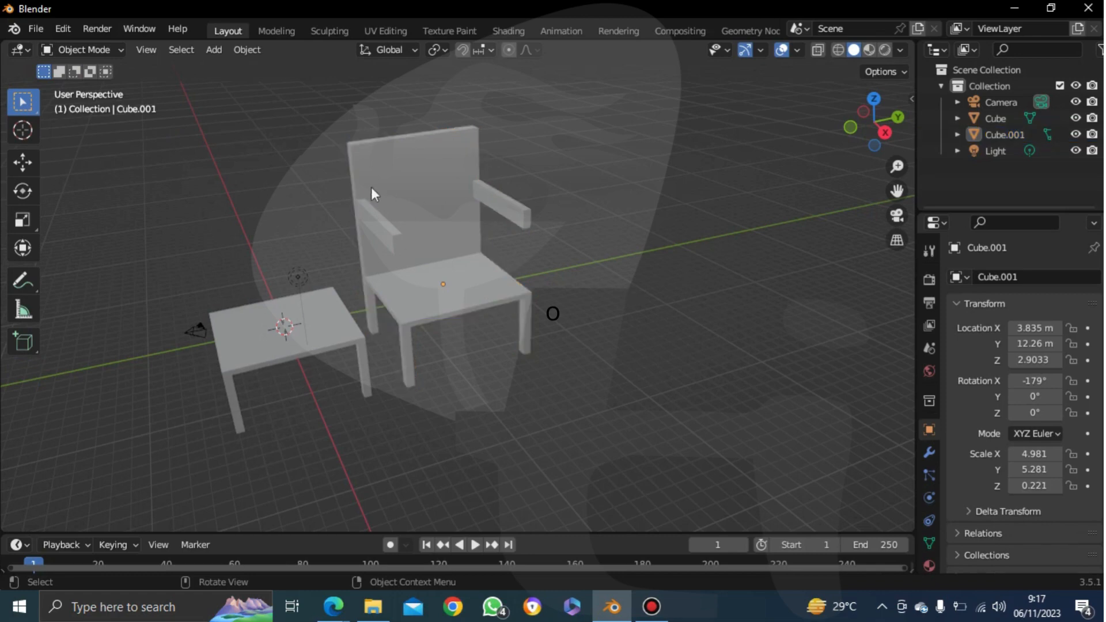
pyautogui.click(371, 189)
pyautogui.press('Tab')
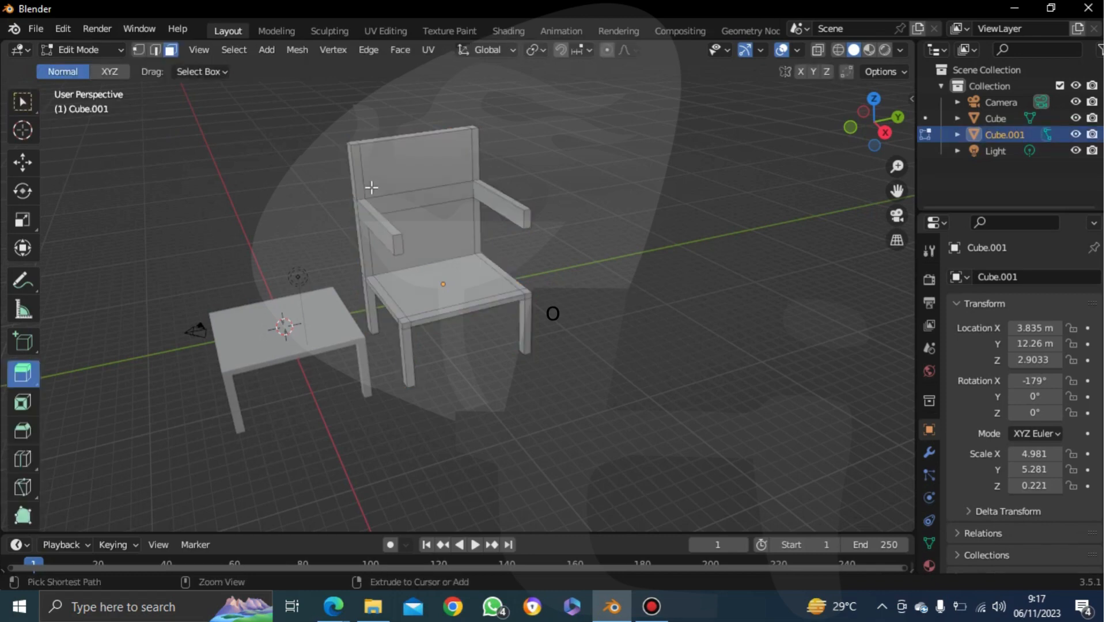
# Undo the armrest extrusion and the lower loop cut on the chair's backrest, and clear the edge selection
pyautogui.hotkey('ctrl', 'z')
pyautogui.hotkey('ctrl', 'z')
pyautogui.hotkey('ctrl', 'z')
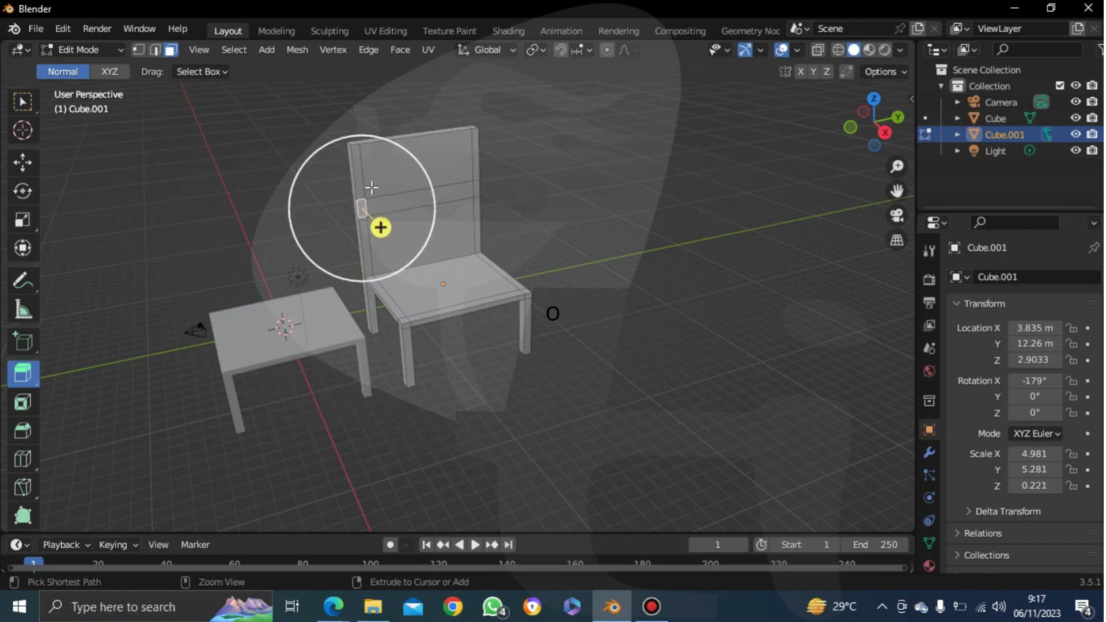
pyautogui.press('2')
pyautogui.click(371, 187)
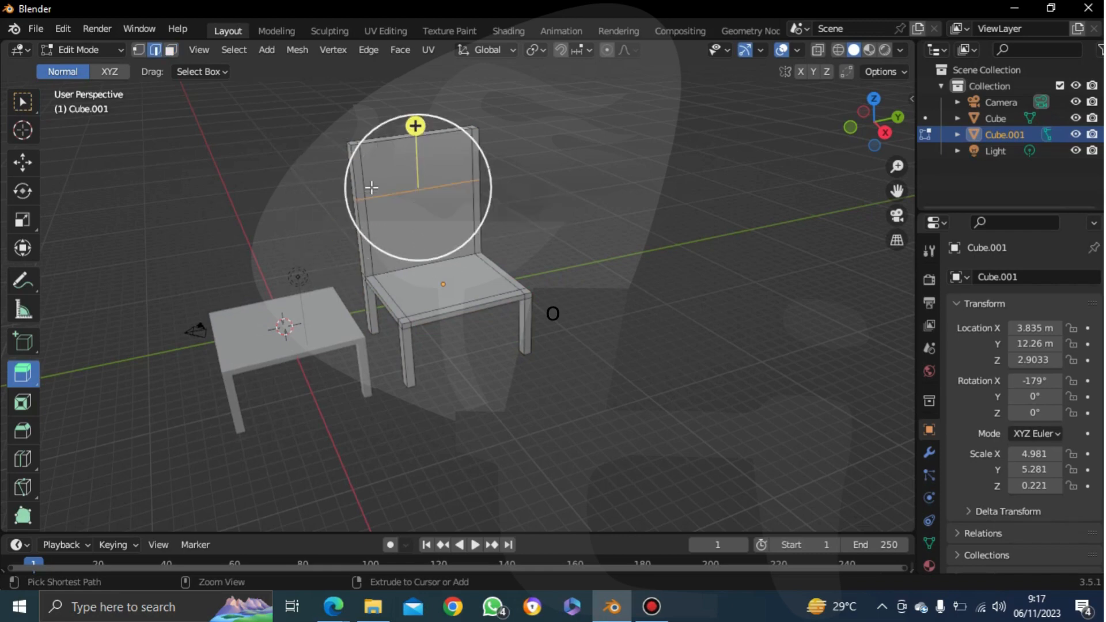
pyautogui.click(712, 266)
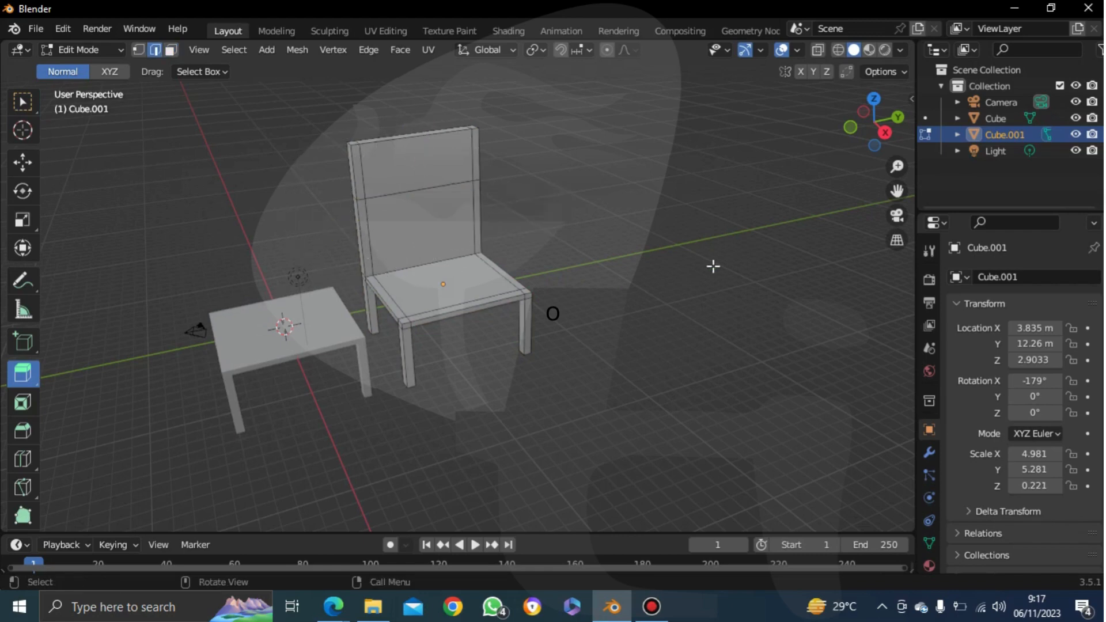
pyautogui.hotkey('ctrl', 'z')
# Return the chair to Object Mode and deselect it
pyautogui.press('Tab')
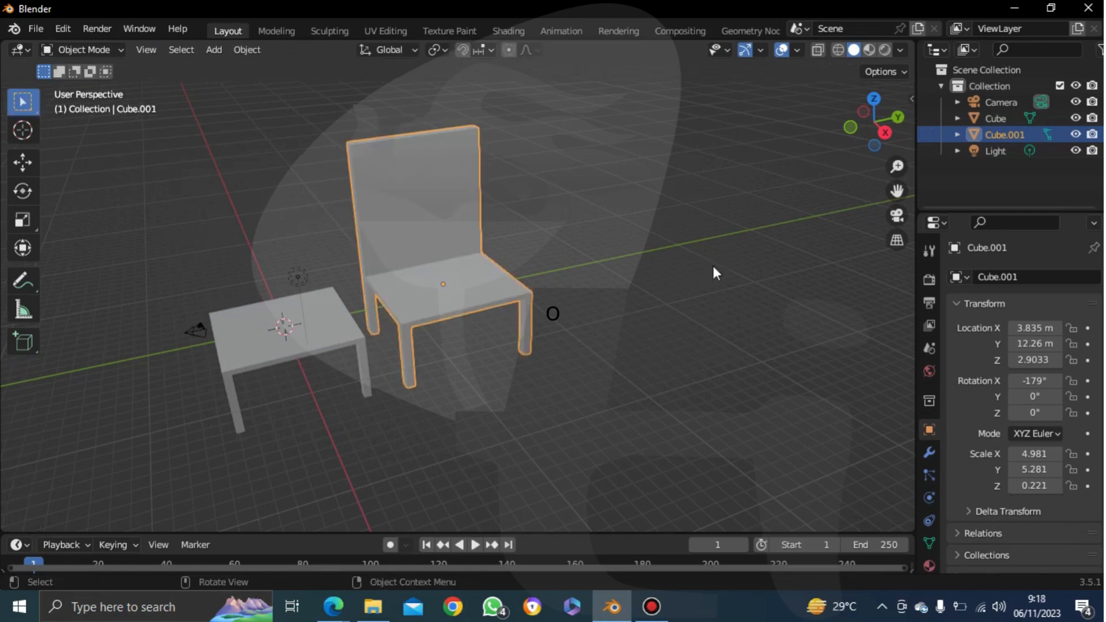
pyautogui.click(614, 312)
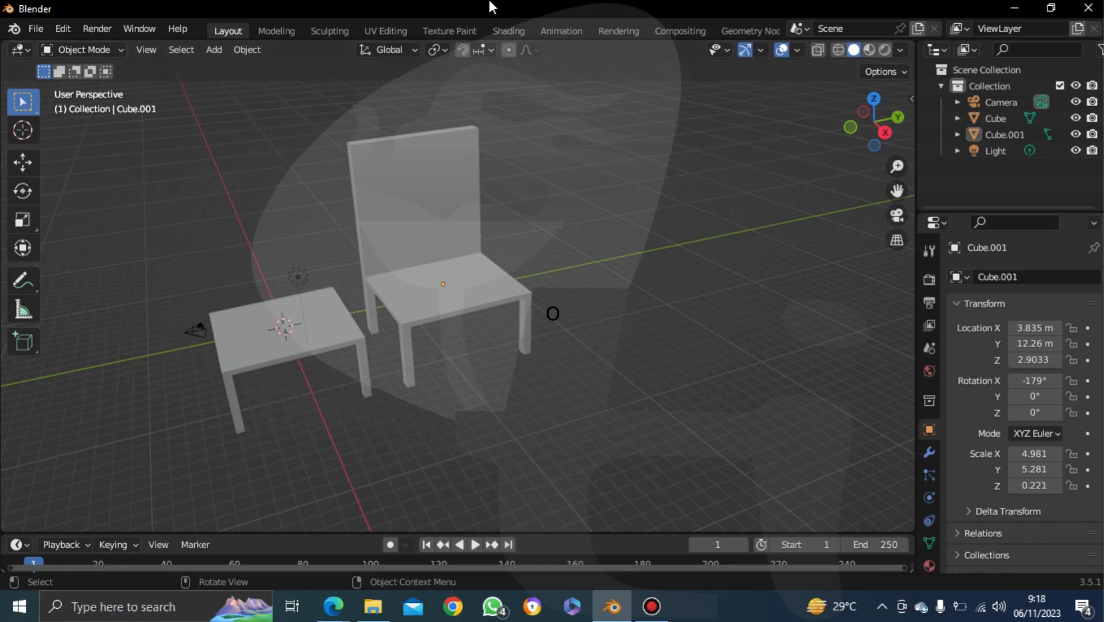
pyautogui.moveTo(493, 3)
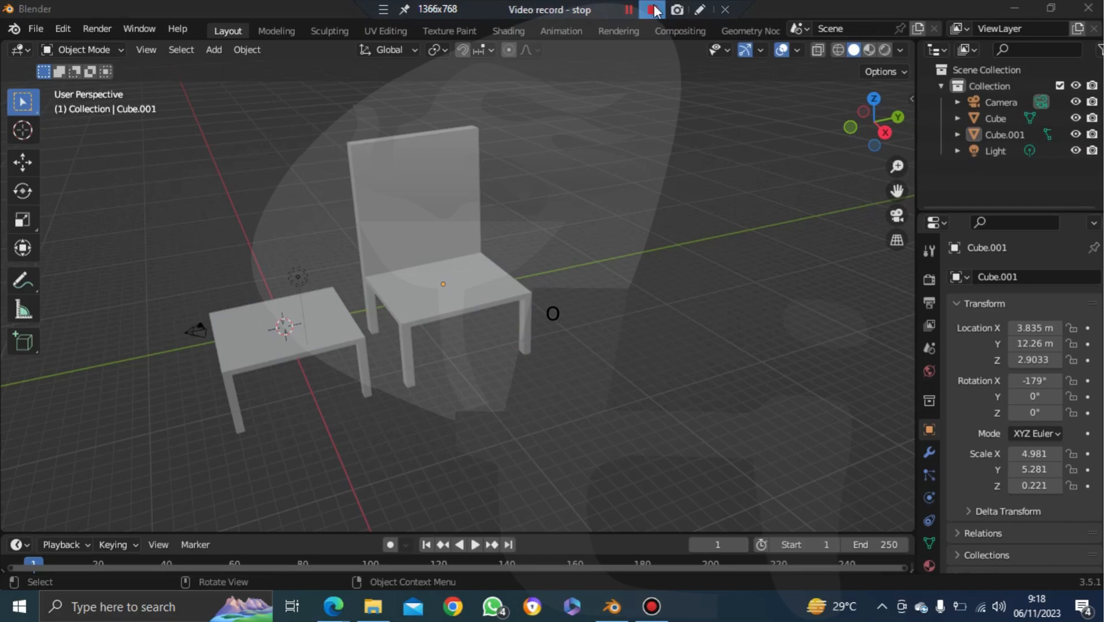